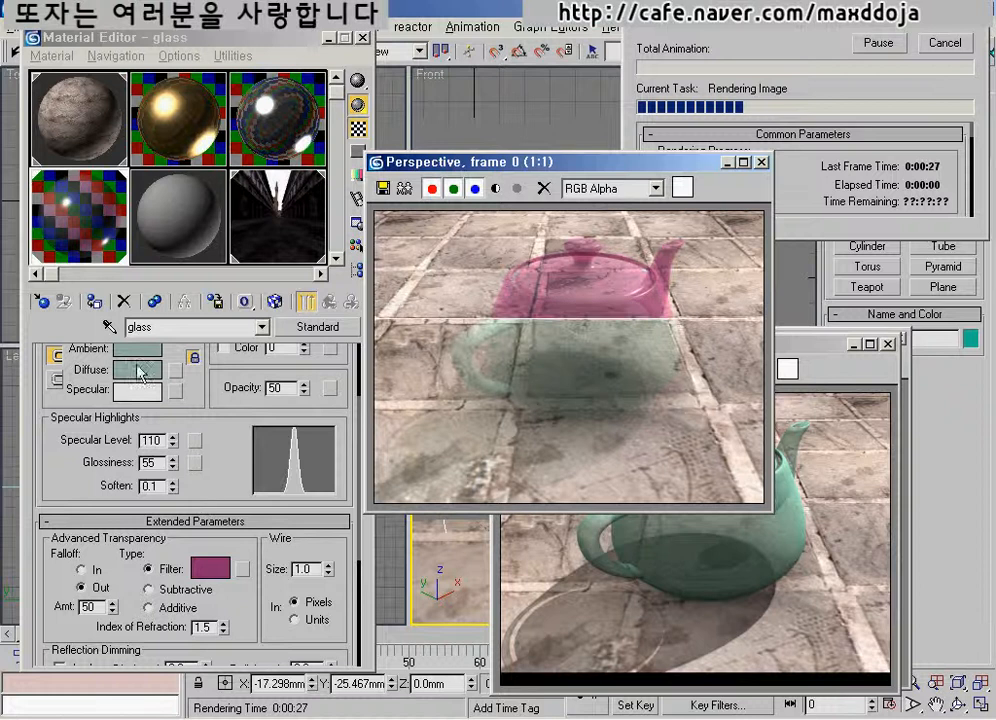
# Step: Examine how the glass material's diffuse and filter colors affect the teapot and its shadow in the perspective render
pyautogui.hotkey('ctrl', 'shift', 'd')
pyautogui.moveTo(145, 376)
pyautogui.mouseDown()
pyautogui.moveTo(121, 377)
pyautogui.moveTo(160, 370)
pyautogui.mouseUp()
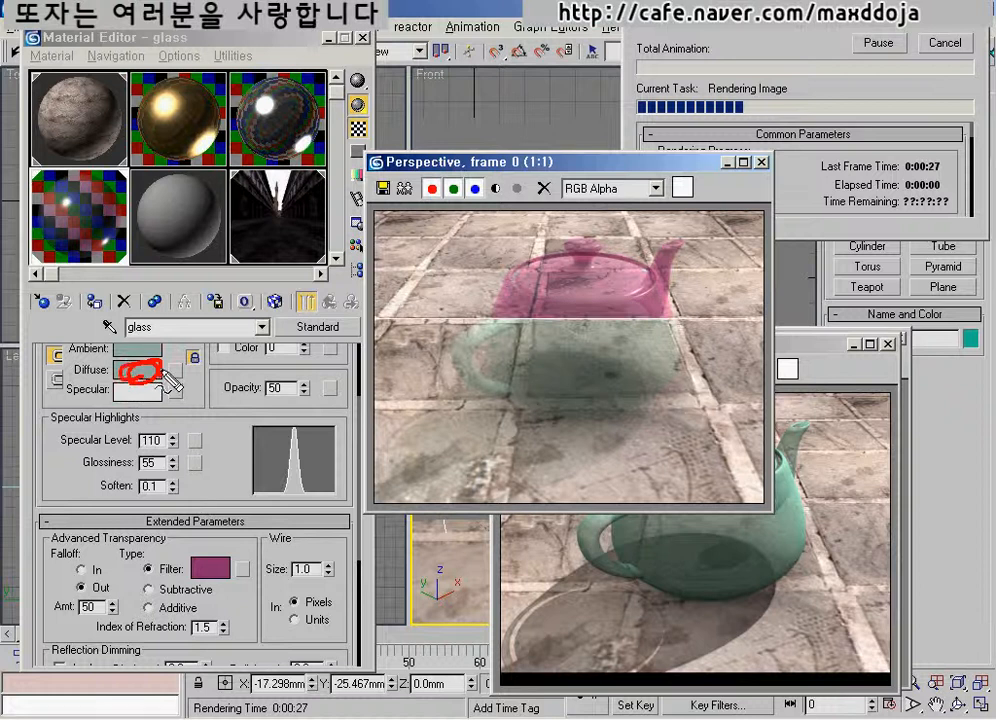
pyautogui.moveTo(178, 545)
pyautogui.mouseDown()
pyautogui.moveTo(234, 579)
pyautogui.moveTo(132, 548)
pyautogui.moveTo(174, 583)
pyautogui.moveTo(221, 586)
pyautogui.moveTo(178, 576)
pyautogui.moveTo(181, 567)
pyautogui.moveTo(232, 564)
pyautogui.moveTo(213, 557)
pyautogui.moveTo(213, 571)
pyautogui.moveTo(244, 572)
pyautogui.mouseUp()
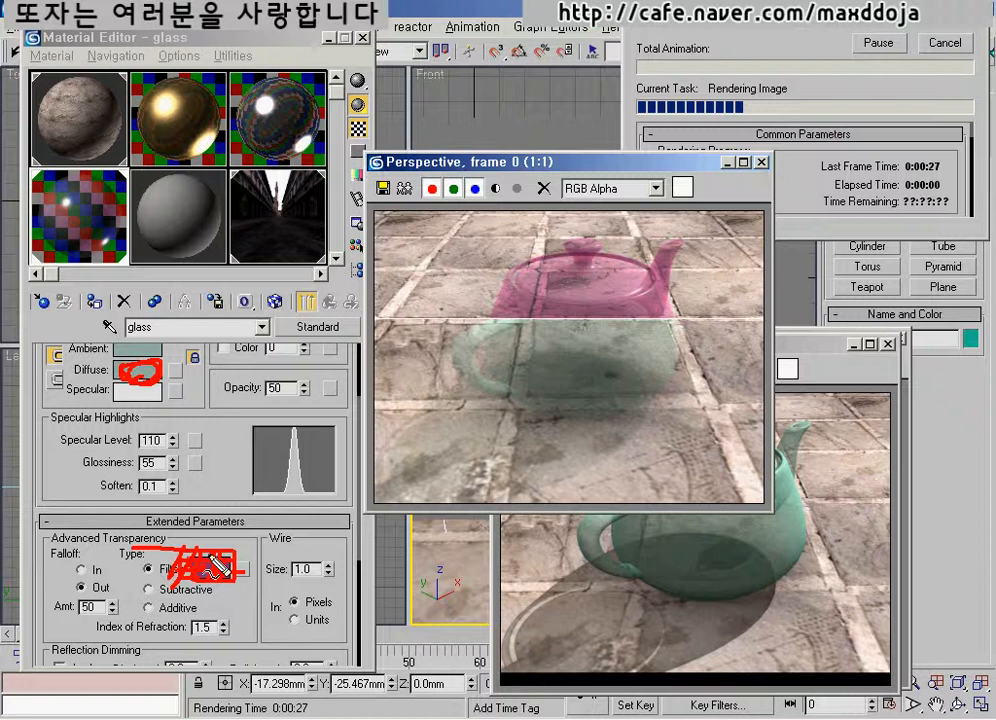
pyautogui.press('Escape')
pyautogui.moveTo(569, 168); pyautogui.dragTo(609, 137)
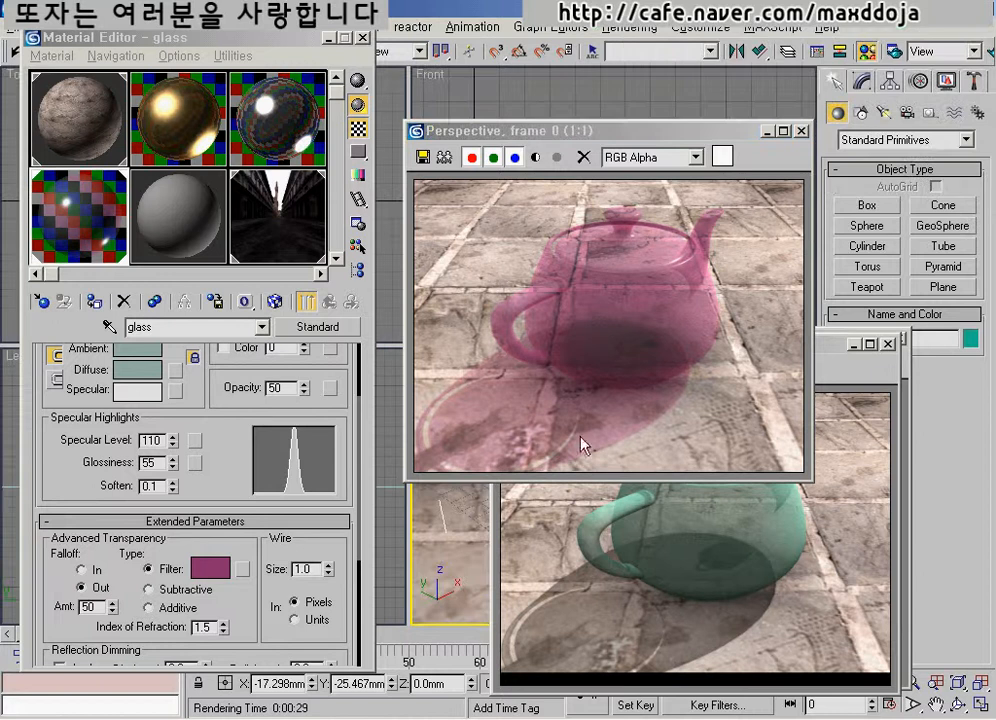
pyautogui.hotkey('ctrl', 'shift', 'd')
pyautogui.moveTo(609, 440)
pyautogui.mouseDown()
pyautogui.moveTo(588, 468)
pyautogui.moveTo(584, 422)
pyautogui.mouseUp()
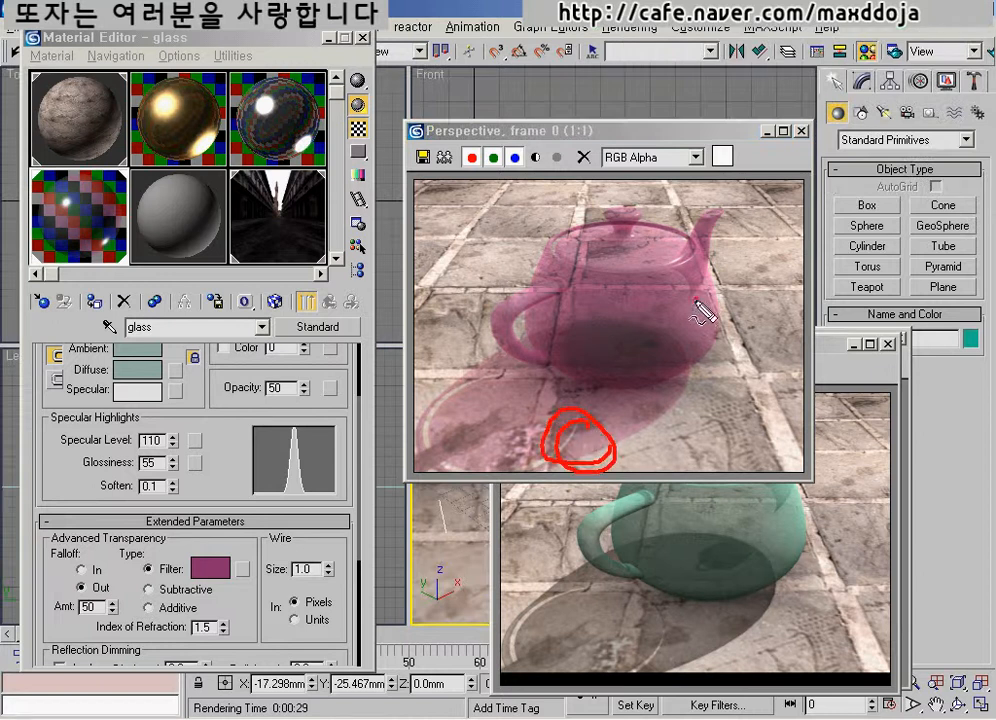
pyautogui.moveTo(651, 269)
pyautogui.mouseDown()
pyautogui.moveTo(696, 311)
pyautogui.moveTo(610, 420)
pyautogui.moveTo(628, 424)
pyautogui.mouseUp()
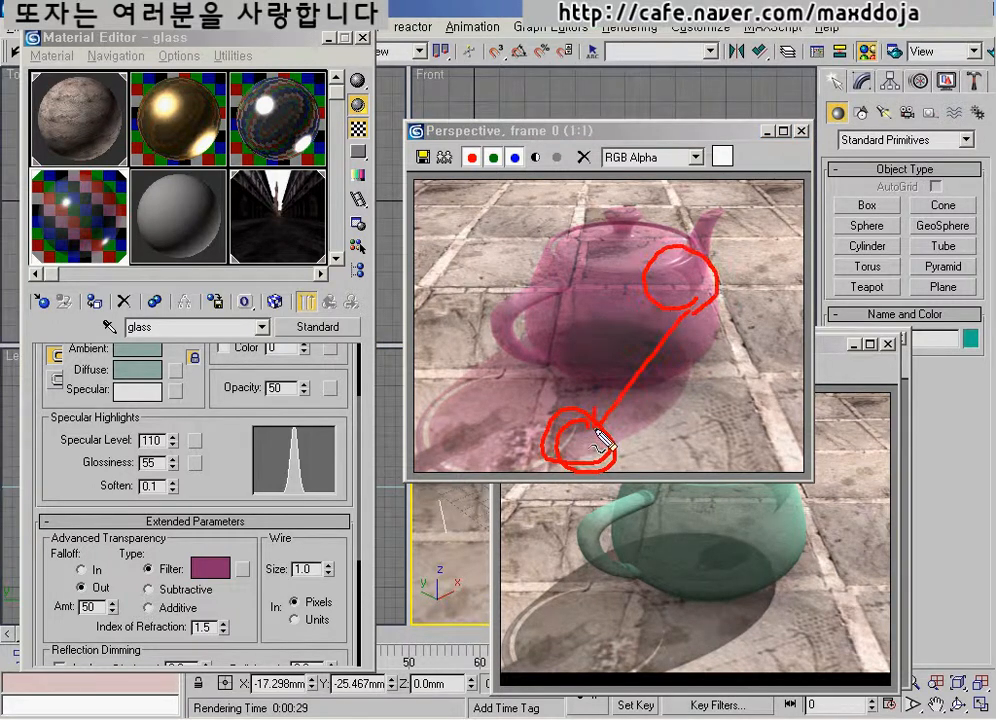
pyautogui.moveTo(480, 460); pyautogui.dragTo(667, 461)
pyautogui.press('Escape')
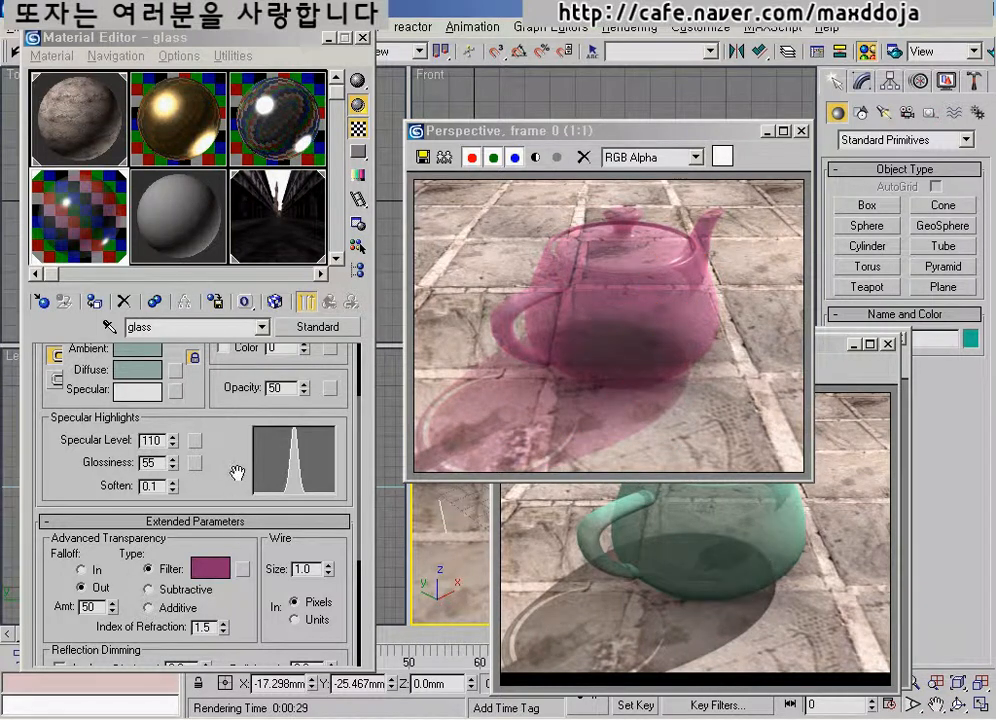
# Step: Copy the filter color onto the glass material's diffuse color and set the advanced transparency falloff to In
pyautogui.moveTo(237, 473); pyautogui.dragTo(231, 454)
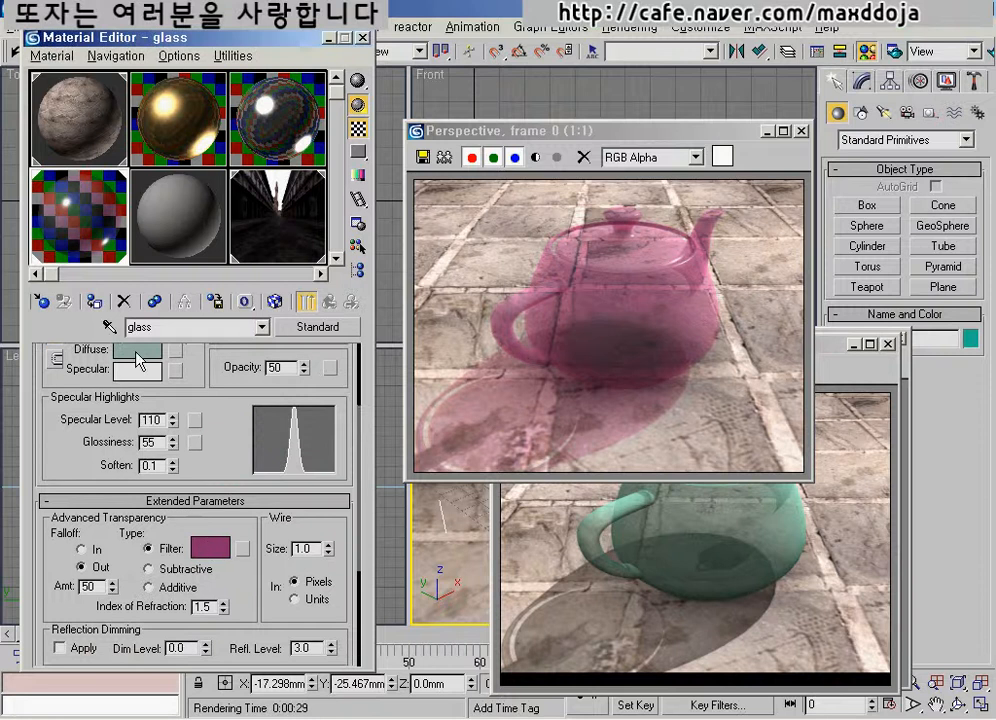
pyautogui.moveTo(180, 450); pyautogui.dragTo(231, 509)
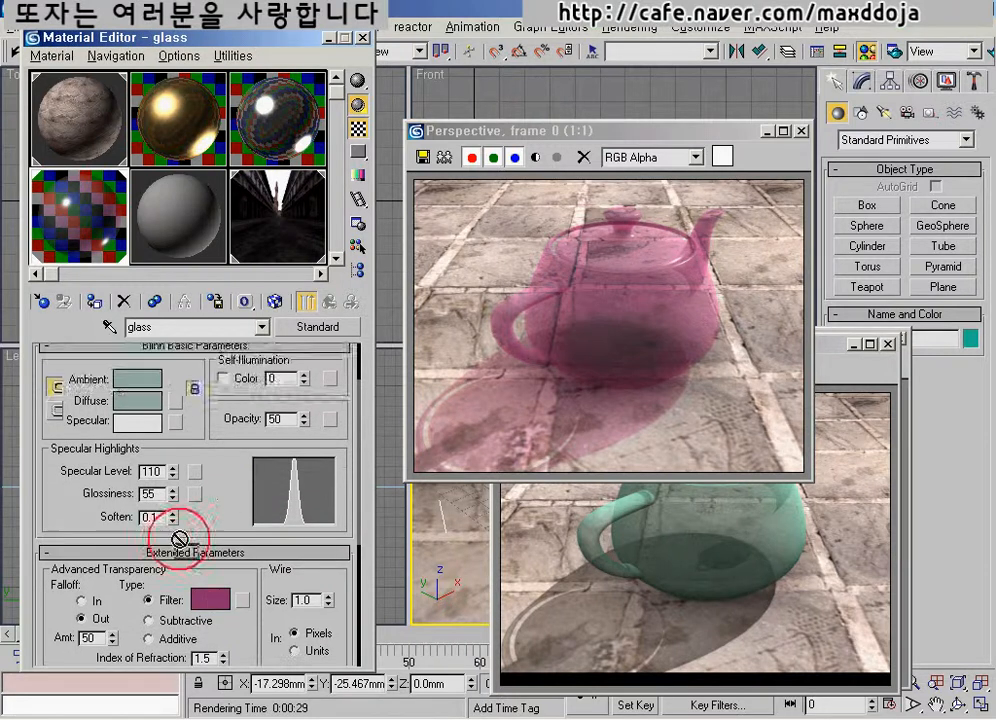
pyautogui.moveTo(150, 410); pyautogui.dragTo(150, 406)
pyautogui.click(191, 356)
pyautogui.moveTo(226, 473); pyautogui.dragTo(224, 449)
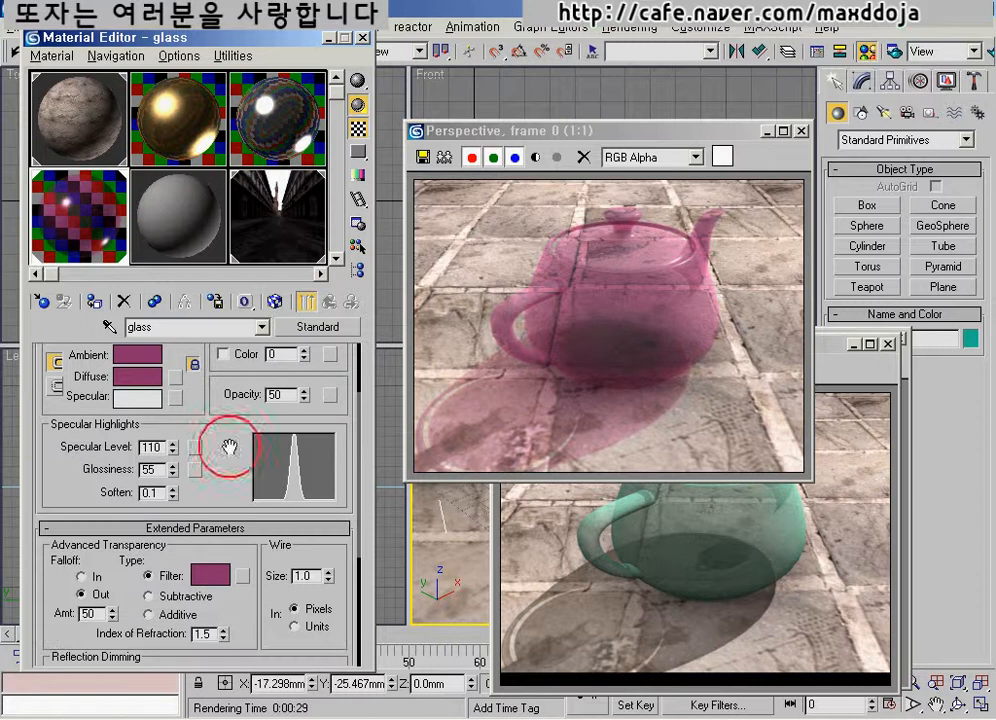
pyautogui.click(82, 577)
# Step: Lighten the glass material's filter color to a pale pink
pyautogui.moveTo(222, 471); pyautogui.dragTo(222, 487)
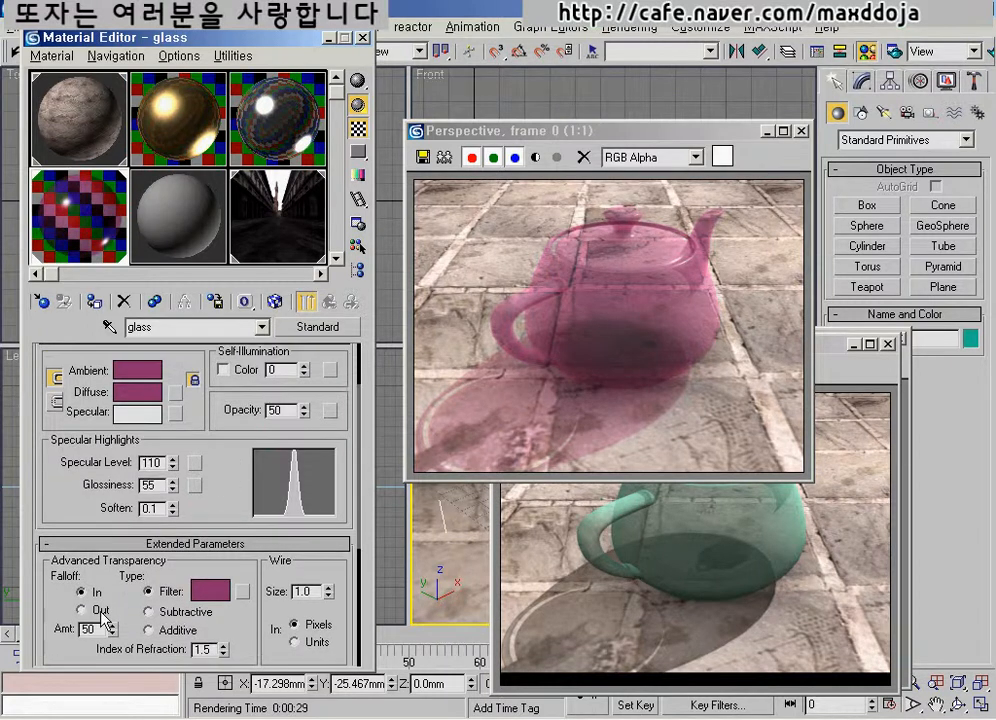
pyautogui.click(210, 590)
pyautogui.moveTo(558, 125); pyautogui.dragTo(558, 222)
pyautogui.click(458, 286)
# Step: Assign a Raytrace map to the glass material's Refraction channel and return to the parent material level
pyautogui.moveTo(205, 556); pyautogui.dragTo(207, 295)
pyautogui.moveTo(254, 386); pyautogui.dragTo(248, 561)
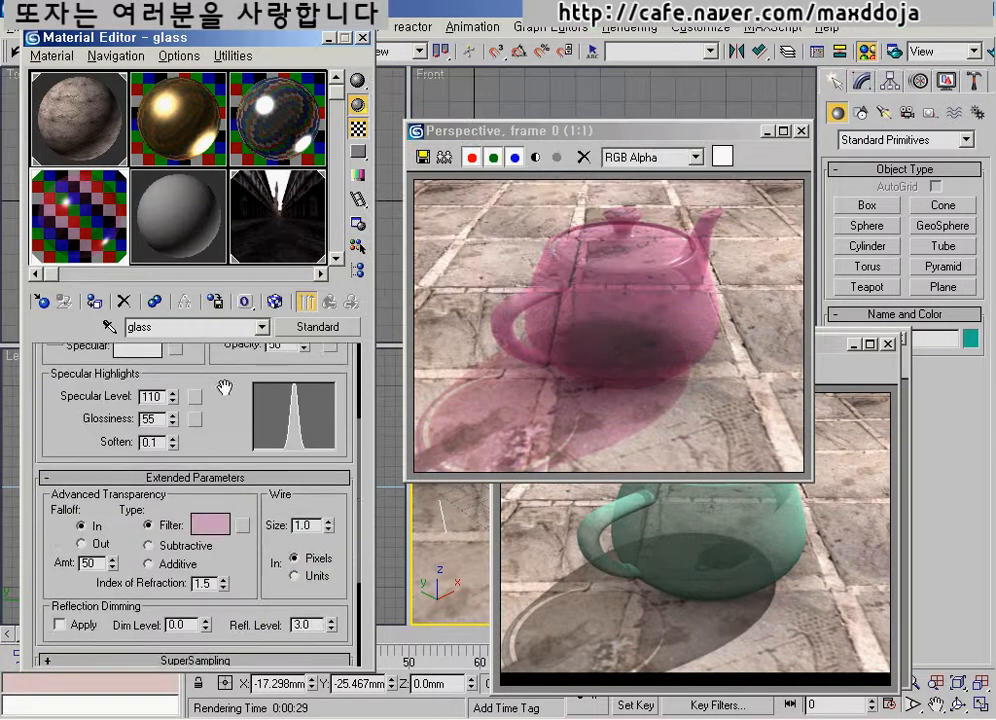
pyautogui.moveTo(224, 388)
pyautogui.mouseDown()
pyautogui.moveTo(226, 559)
pyautogui.moveTo(212, 248)
pyautogui.mouseUp()
pyautogui.click(196, 519)
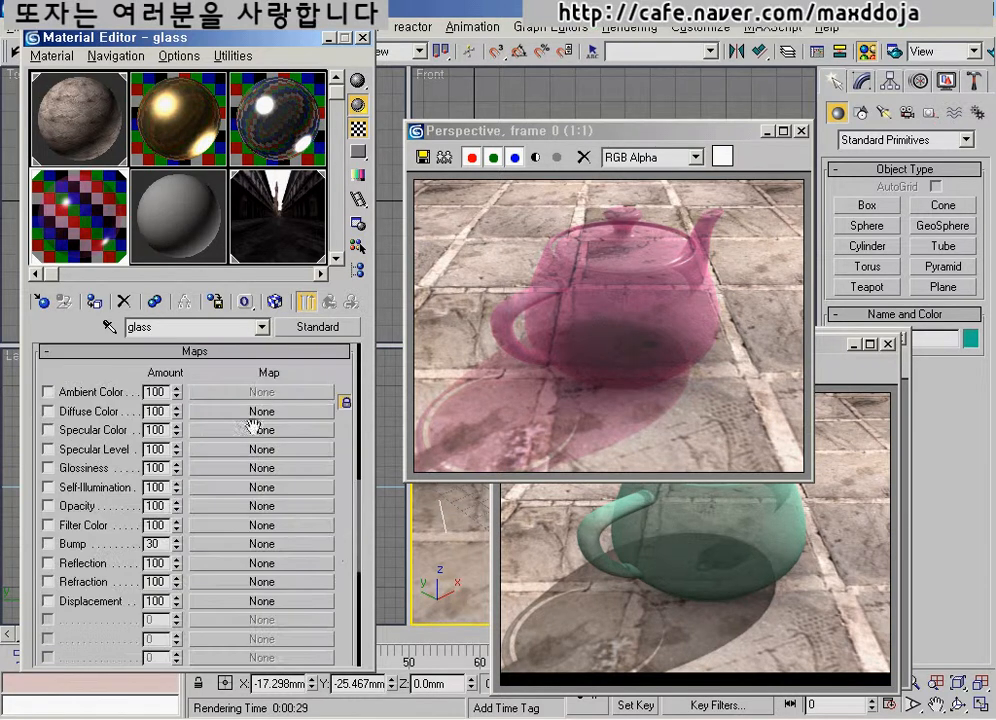
pyautogui.moveTo(335, 566); pyautogui.dragTo(329, 434)
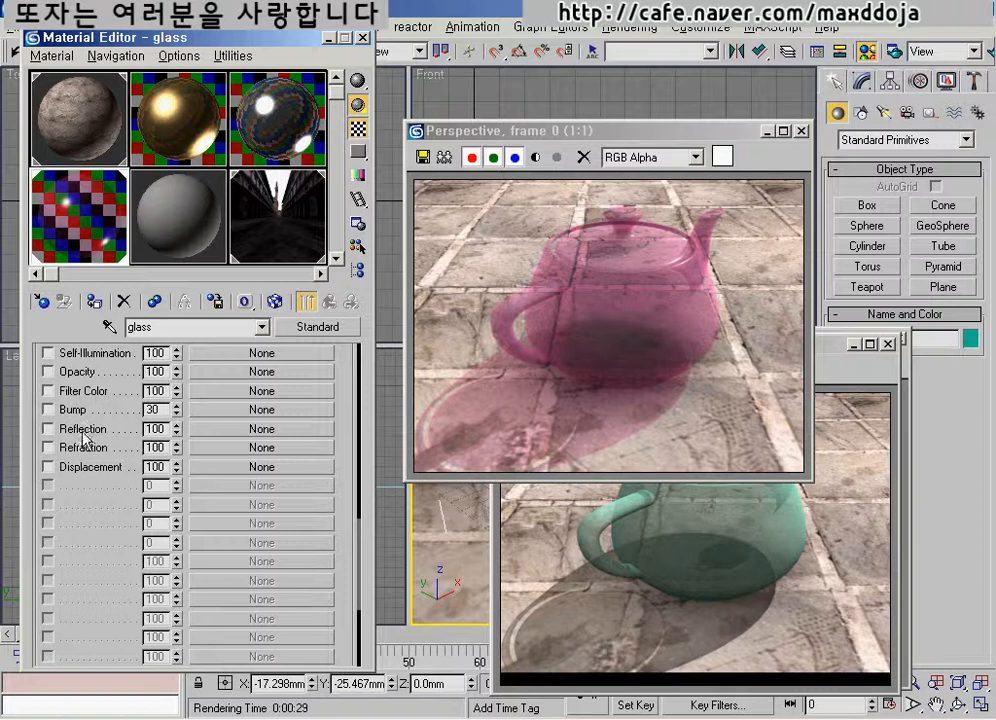
pyautogui.click(206, 447)
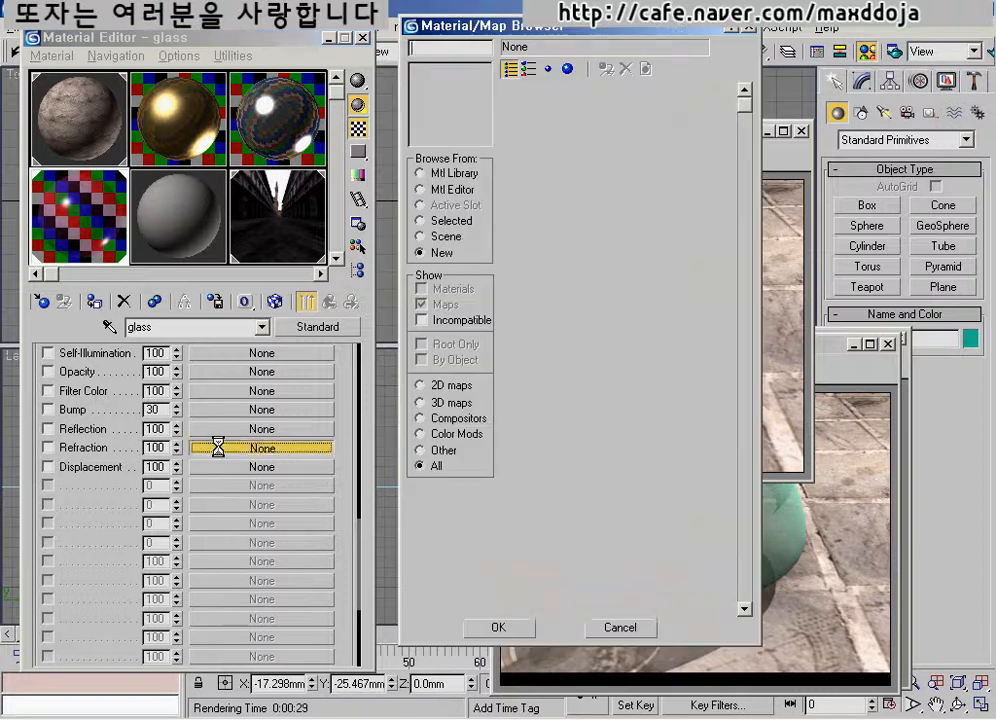
pyautogui.click(546, 421)
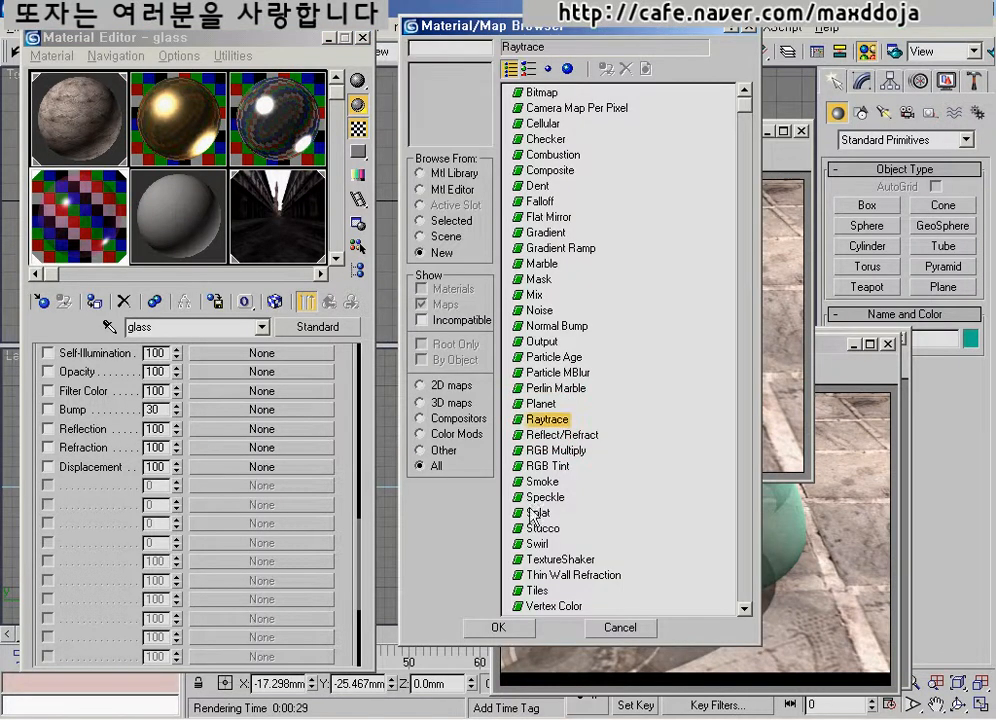
pyautogui.click(498, 627)
pyautogui.click(331, 303)
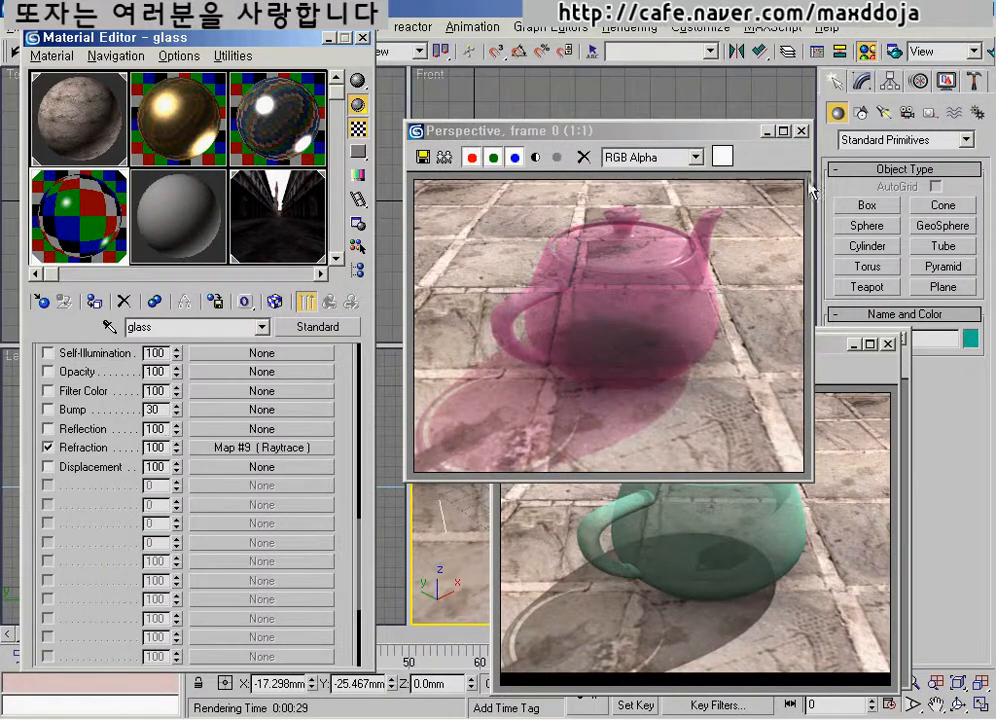
# Step: Render the perspective view with the raytraced refraction
pyautogui.click(990, 54)
pyautogui.moveTo(687, 138); pyautogui.dragTo(664, 141)
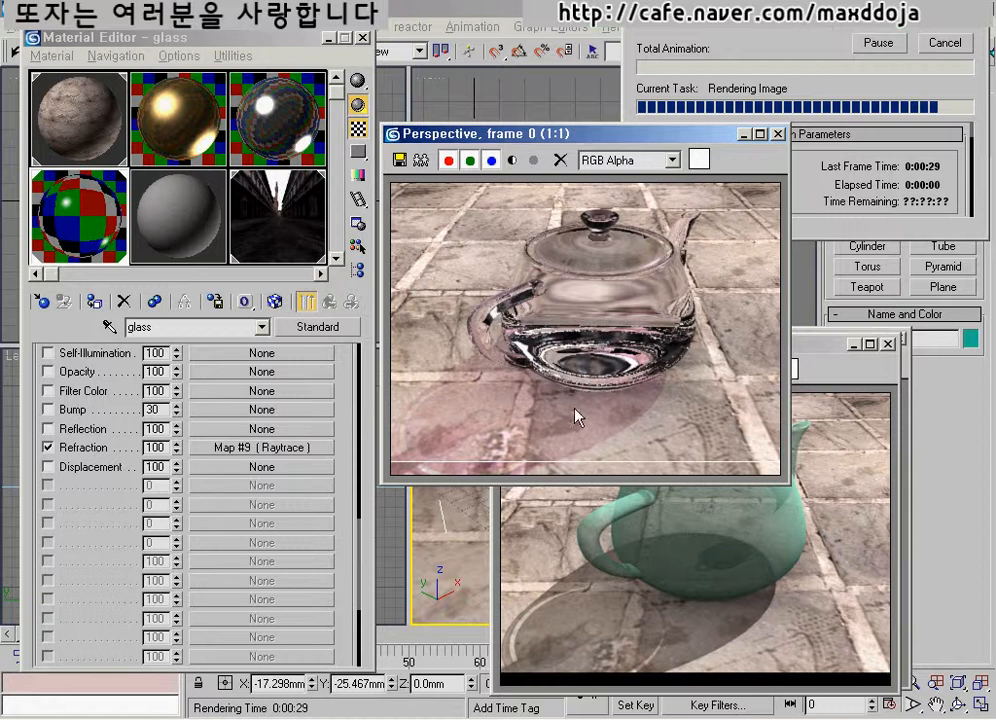
# Step: Examine the refracted teapot body, its edges and its tinted shadow against the material's filter color
pyautogui.moveTo(346, 388); pyautogui.dragTo(333, 669)
pyautogui.moveTo(233, 364); pyautogui.dragTo(232, 419)
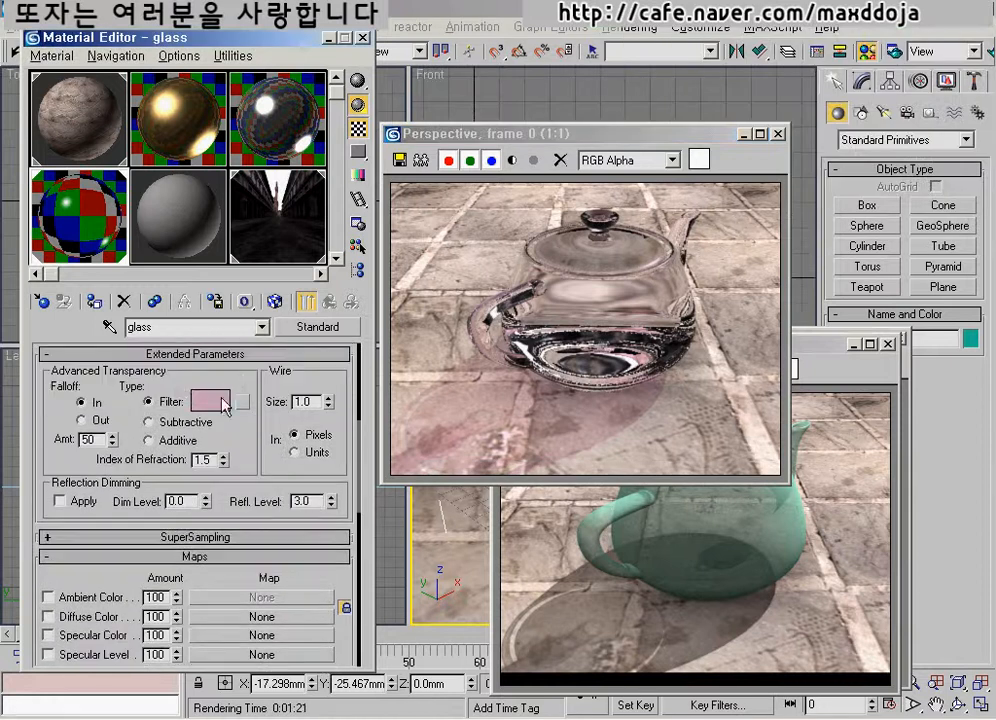
pyautogui.hotkey('ctrl', 'shift', 'd')
pyautogui.moveTo(504, 292); pyautogui.dragTo(473, 302)
pyautogui.moveTo(618, 329)
pyautogui.mouseDown()
pyautogui.moveTo(638, 331)
pyautogui.moveTo(648, 310)
pyautogui.mouseUp()
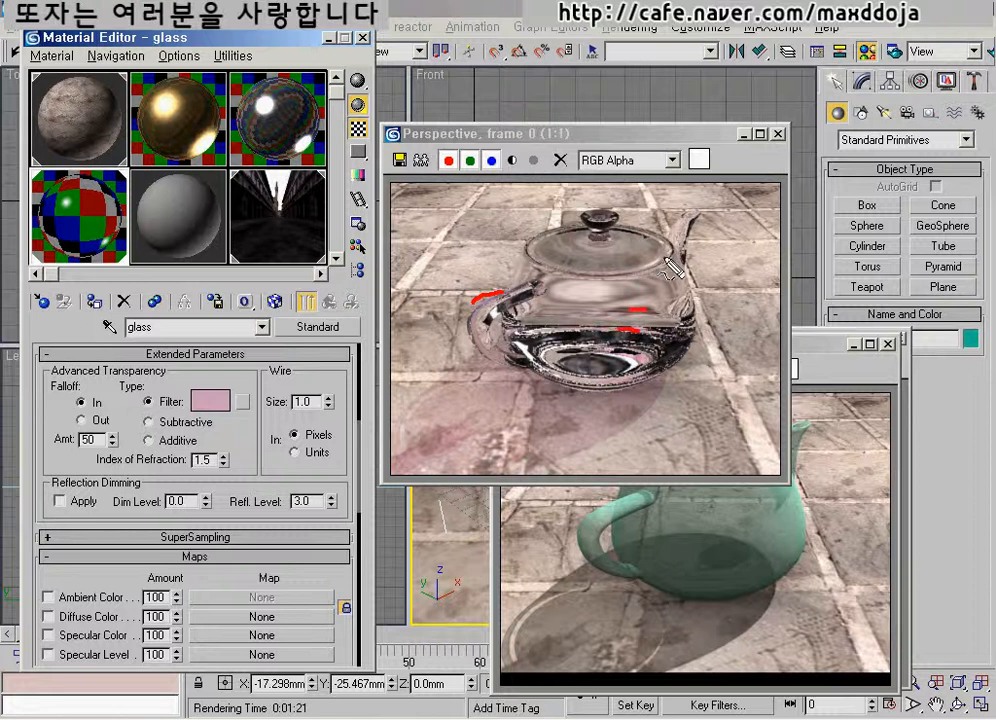
pyautogui.moveTo(672, 244); pyautogui.dragTo(650, 267)
pyautogui.moveTo(482, 350)
pyautogui.mouseDown()
pyautogui.moveTo(413, 418)
pyautogui.moveTo(455, 476)
pyautogui.mouseUp()
pyautogui.moveTo(668, 377)
pyautogui.mouseDown()
pyautogui.moveTo(586, 468)
pyautogui.moveTo(537, 472)
pyautogui.moveTo(541, 391)
pyautogui.moveTo(569, 450)
pyautogui.mouseUp()
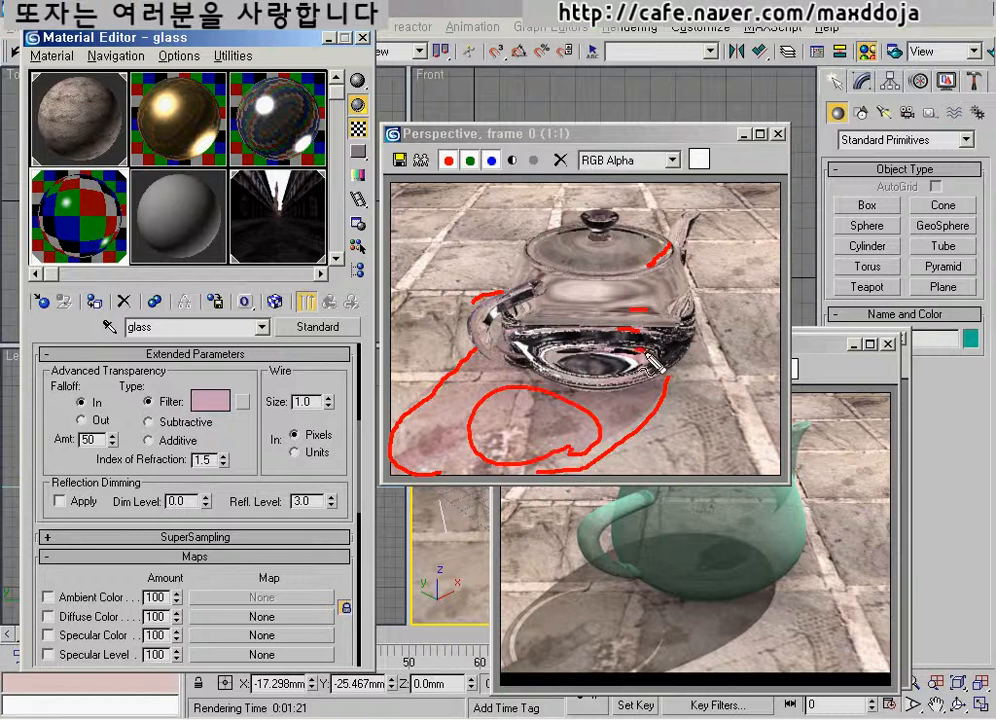
pyautogui.moveTo(641, 349)
pyautogui.mouseDown()
pyautogui.moveTo(632, 365)
pyautogui.moveTo(648, 350)
pyautogui.mouseUp()
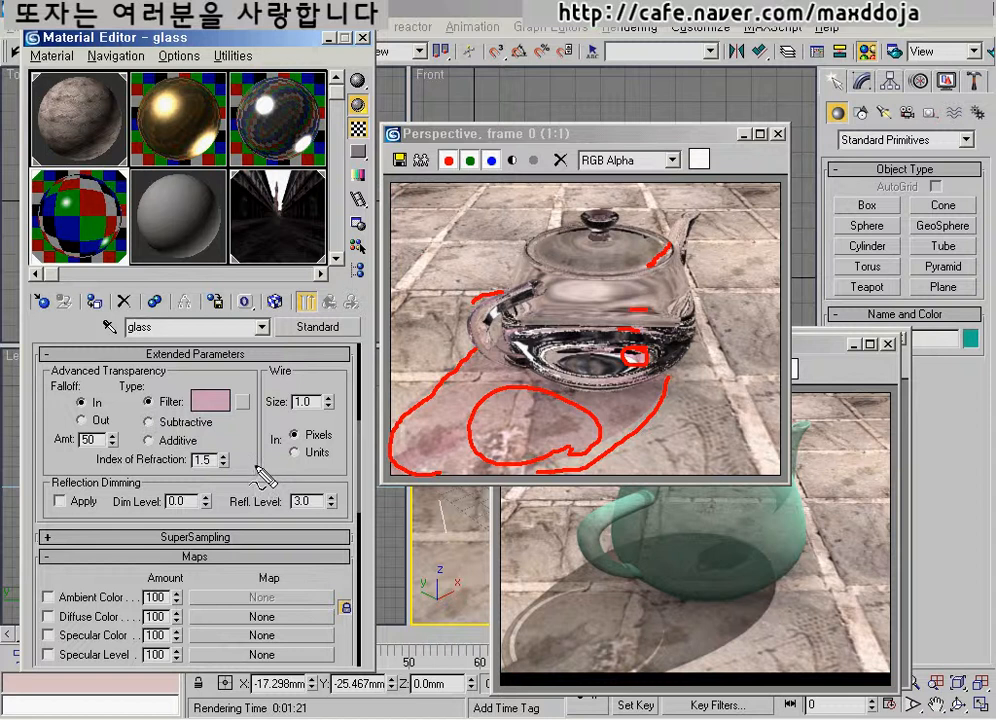
pyautogui.press('Escape')
# Step: Set the glass material's Refraction map amount to 90
pyautogui.moveTo(245, 442); pyautogui.dragTo(222, 364)
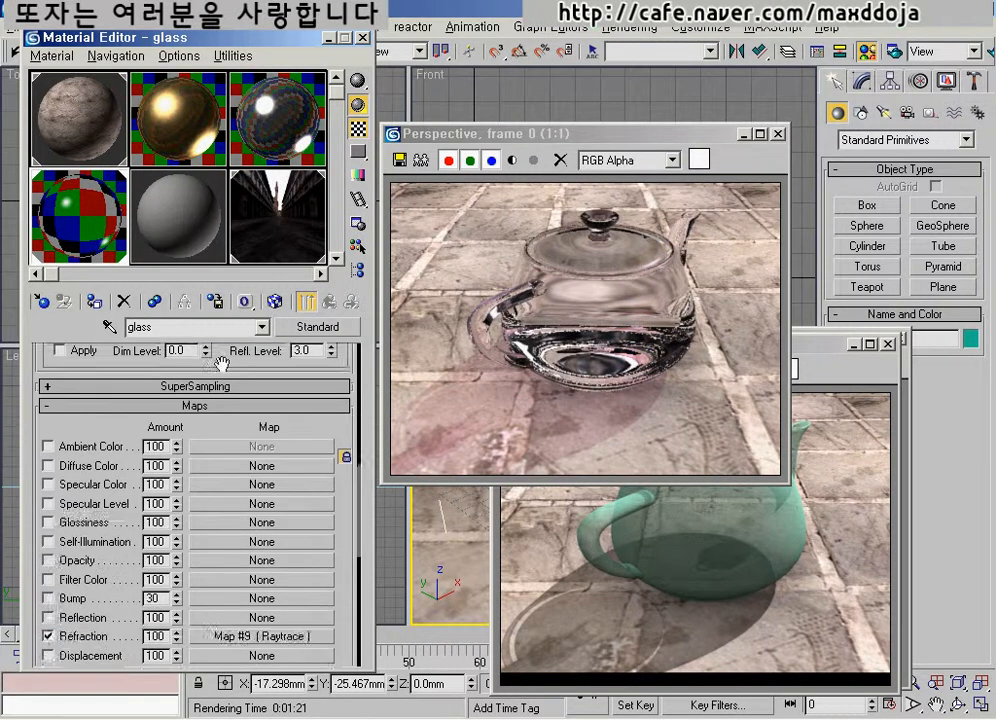
pyautogui.scroll(-3, 157, 481)
pyautogui.doubleClick(155, 513)
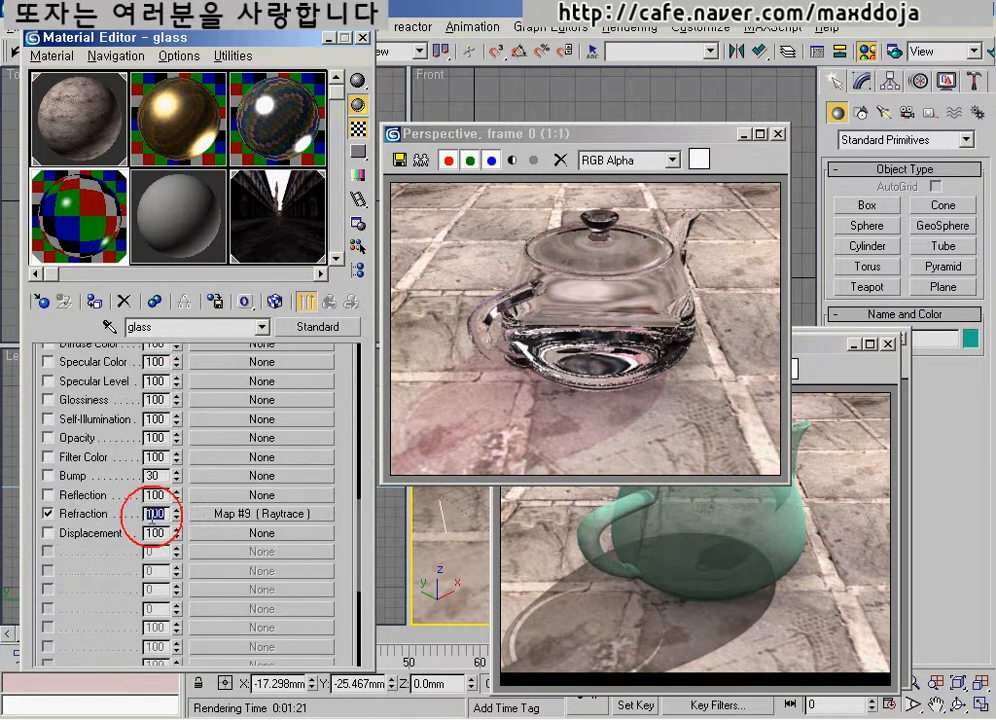
pyautogui.write('90')
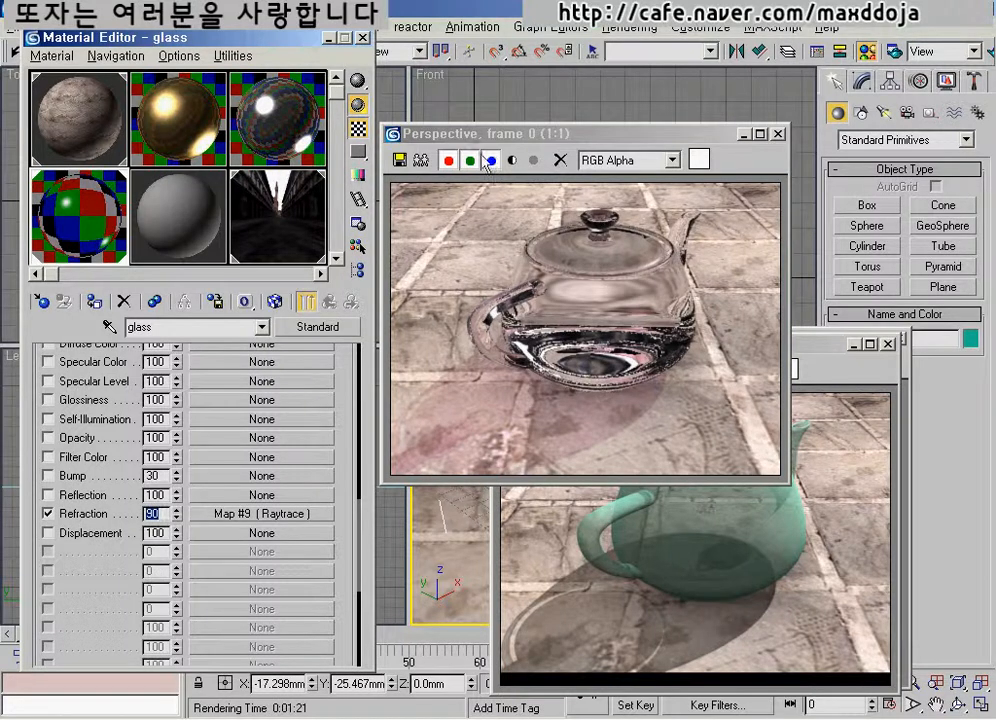
# Step: Clone the rendered frame for comparison and start a new render of the perspective view
pyautogui.click(420, 160)
pyautogui.moveTo(567, 212); pyautogui.dragTo(678, 312)
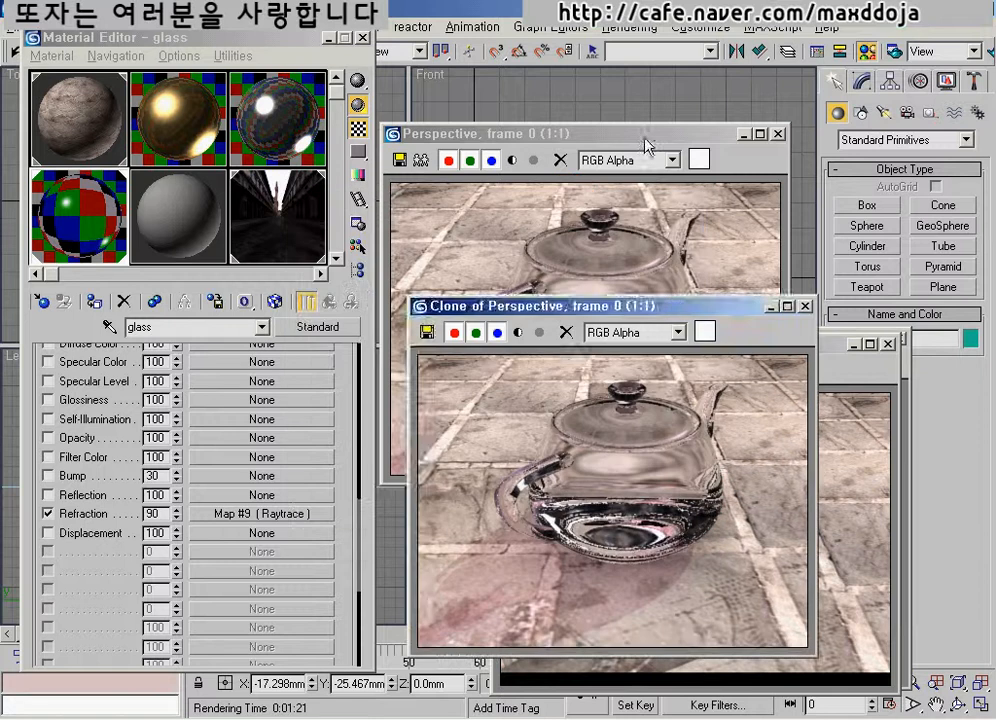
pyautogui.click(645, 134)
pyautogui.hotkey('shift', 'q')
pyautogui.moveTo(627, 142); pyautogui.dragTo(546, 143)
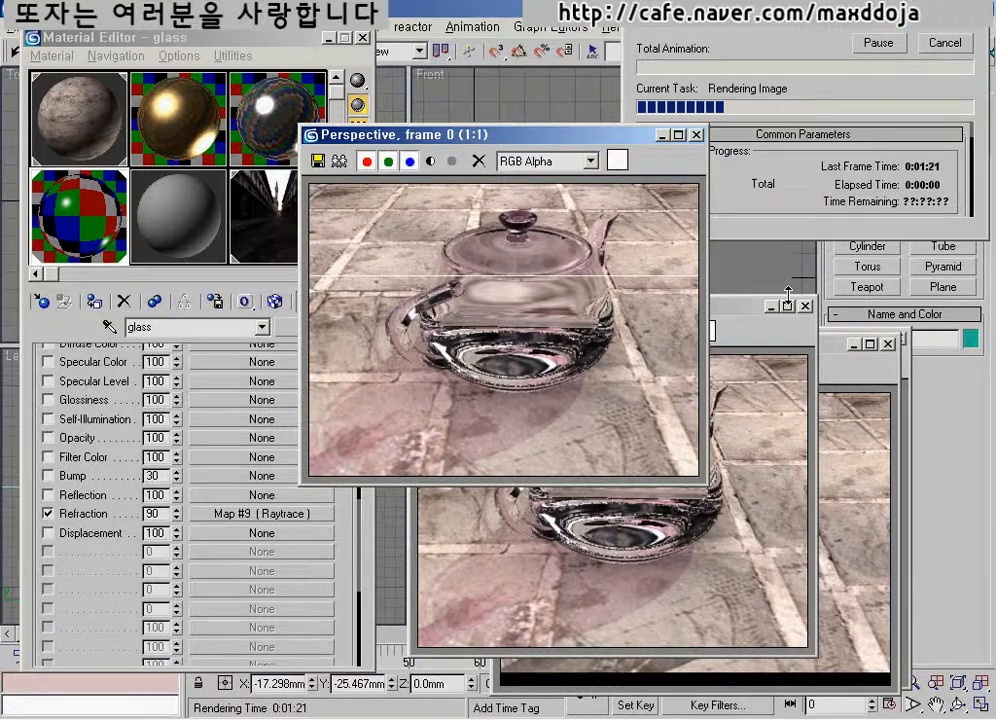
# Step: Compare the glass tint in the new render with the cloned frame, and stop the rendering
pyautogui.moveTo(600, 141); pyautogui.dragTo(677, 163)
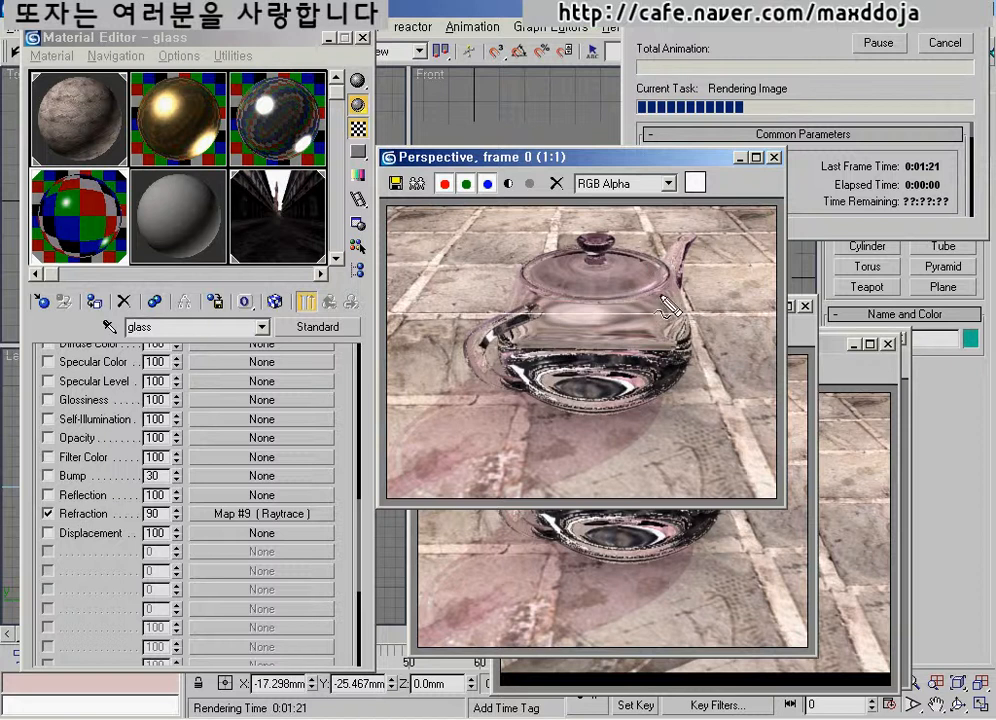
pyautogui.moveTo(666, 292)
pyautogui.mouseDown()
pyautogui.moveTo(598, 293)
pyautogui.moveTo(680, 262)
pyautogui.moveTo(622, 310)
pyautogui.moveTo(575, 305)
pyautogui.moveTo(518, 275)
pyautogui.moveTo(560, 300)
pyautogui.moveTo(670, 282)
pyautogui.moveTo(711, 253)
pyautogui.mouseUp()
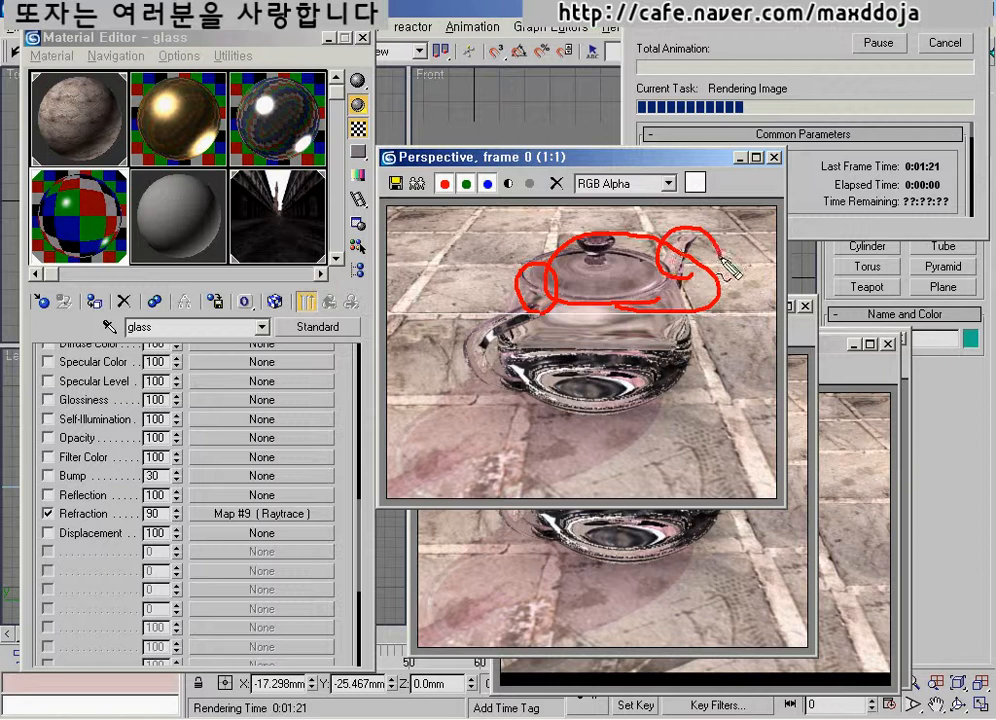
pyautogui.hotkey('ctrl', 'shift', 'd')
pyautogui.moveTo(590, 163); pyautogui.dragTo(619, 140)
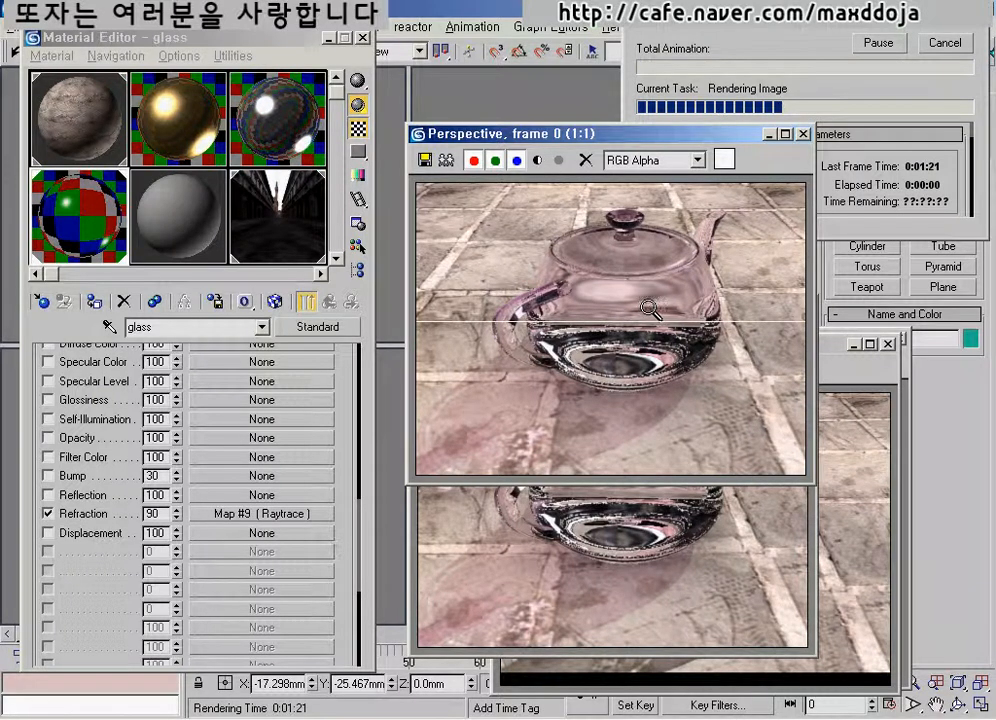
pyautogui.moveTo(612, 137); pyautogui.dragTo(612, 160)
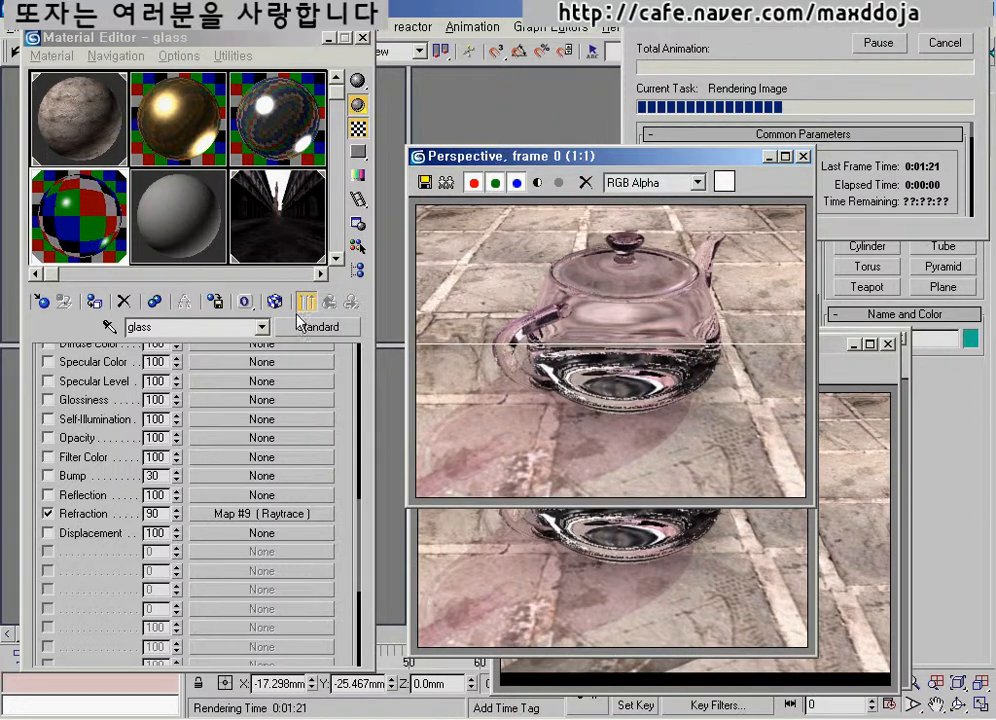
pyautogui.click(939, 48)
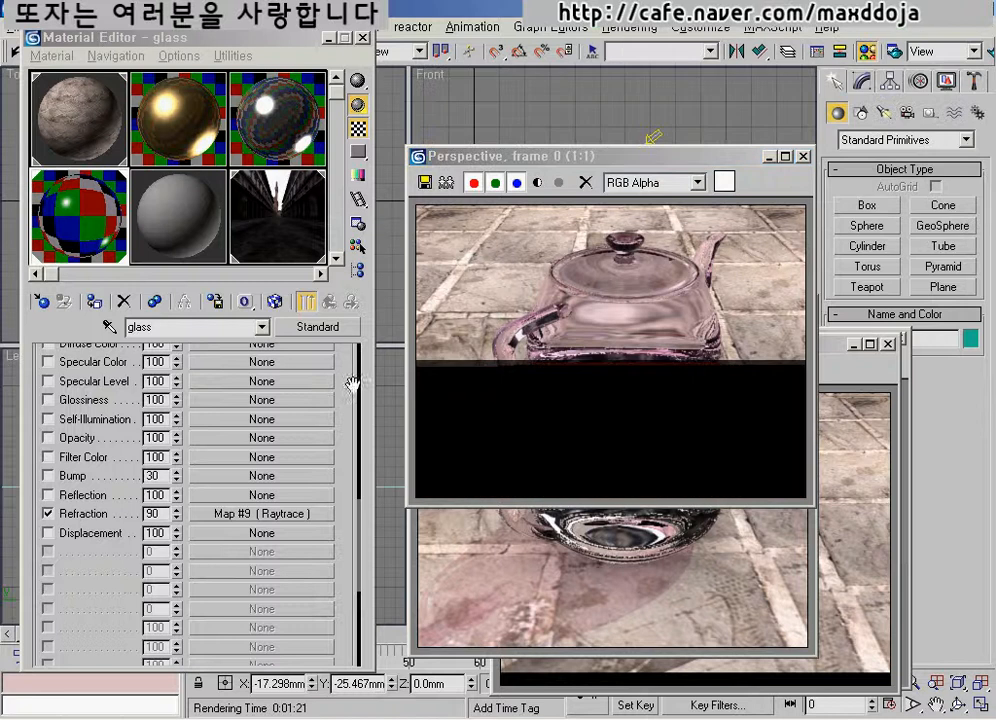
# Step: Try index of refraction values of 1.333 and 2.4 in the glass material's extended parameters
pyautogui.moveTo(348, 368); pyautogui.dragTo(318, 655)
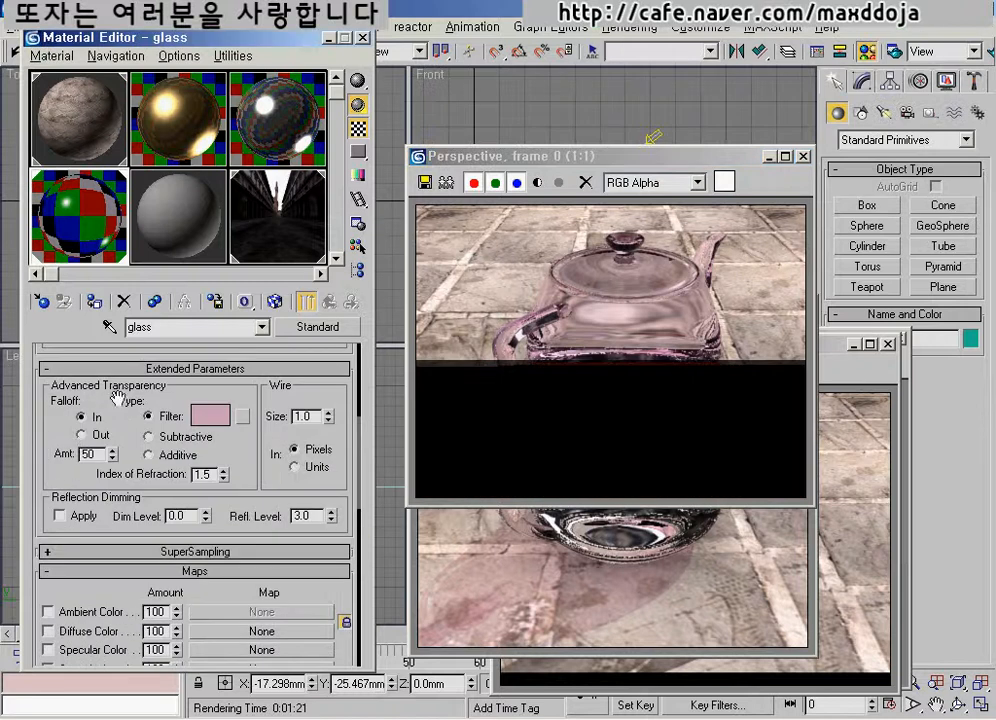
pyautogui.moveTo(48, 382)
pyautogui.mouseDown()
pyautogui.moveTo(40, 448)
pyautogui.moveTo(216, 470)
pyautogui.moveTo(262, 393)
pyautogui.moveTo(251, 389)
pyautogui.mouseUp()
pyautogui.moveTo(229, 495)
pyautogui.mouseDown()
pyautogui.moveTo(221, 504)
pyautogui.moveTo(231, 464)
pyautogui.moveTo(188, 446)
pyautogui.moveTo(206, 511)
pyautogui.moveTo(212, 472)
pyautogui.moveTo(112, 458)
pyautogui.mouseUp()
pyautogui.press('Escape')
pyautogui.write('1.333')
pyautogui.press('Return')
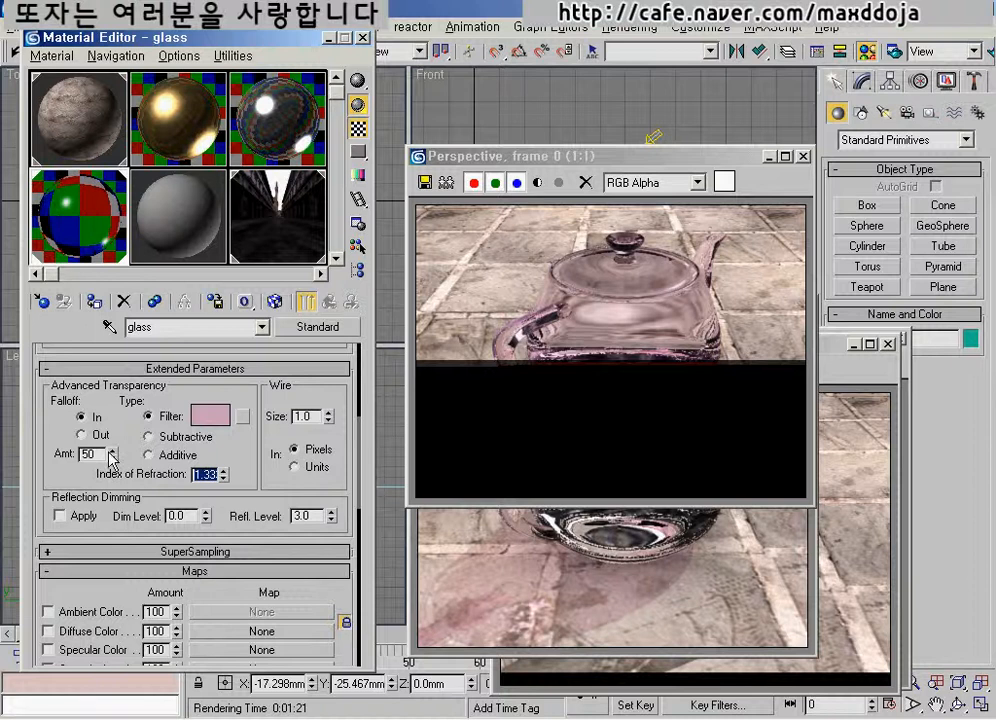
pyautogui.write('2.4')
pyautogui.press('Return')
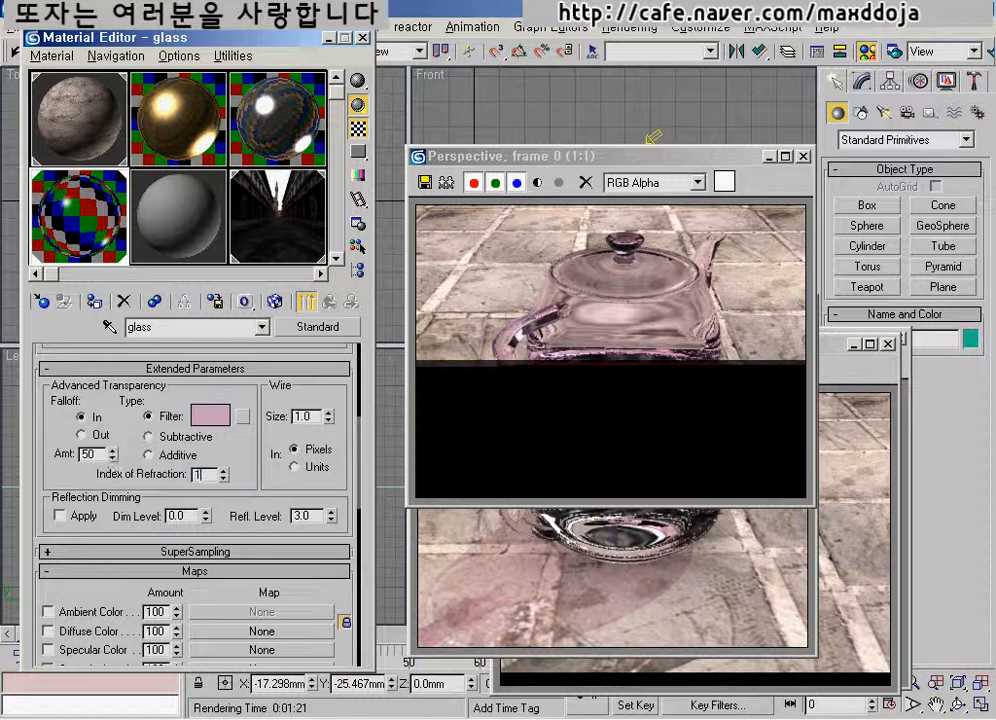
# Step: Set the glass material's index of refraction to 1.56
pyautogui.write('1.55')
pyautogui.press('Return')
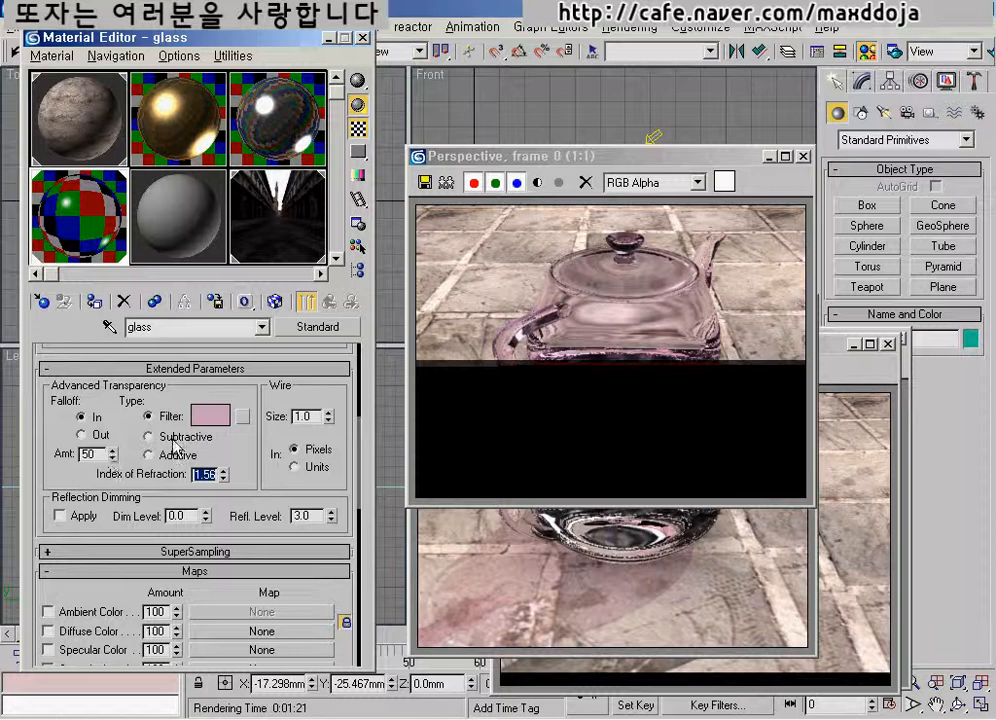
# Step: Set the glass material's filter color to a pale grey-green with RGB values 185, 201 and 193
pyautogui.moveTo(249, 452); pyautogui.dragTo(250, 612)
pyautogui.click(221, 585)
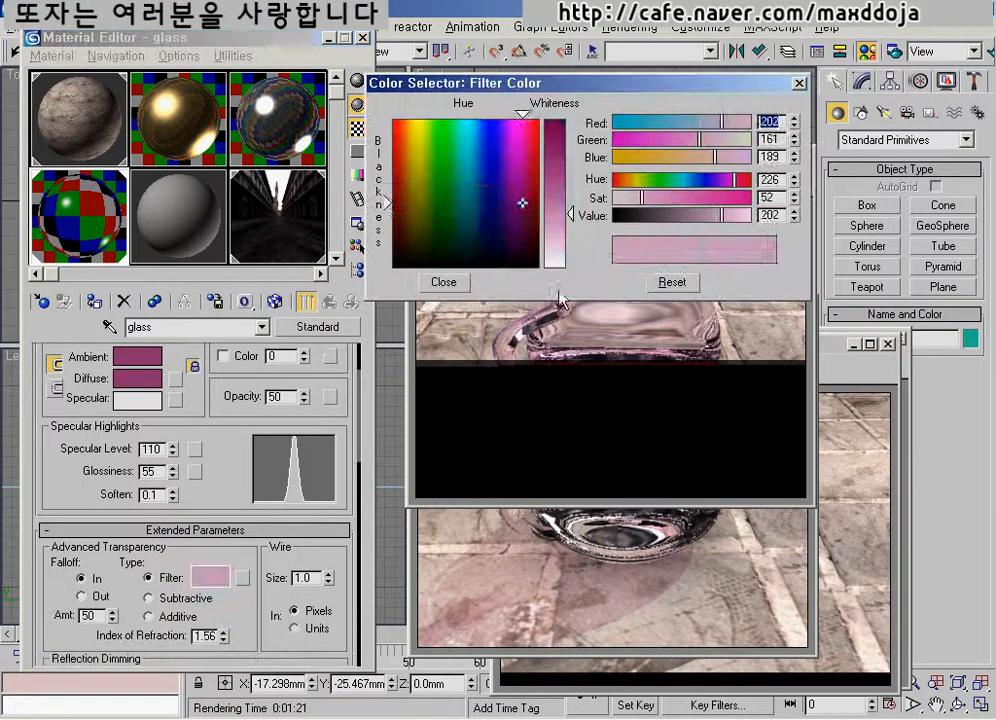
pyautogui.moveTo(500, 227); pyautogui.dragTo(454, 236)
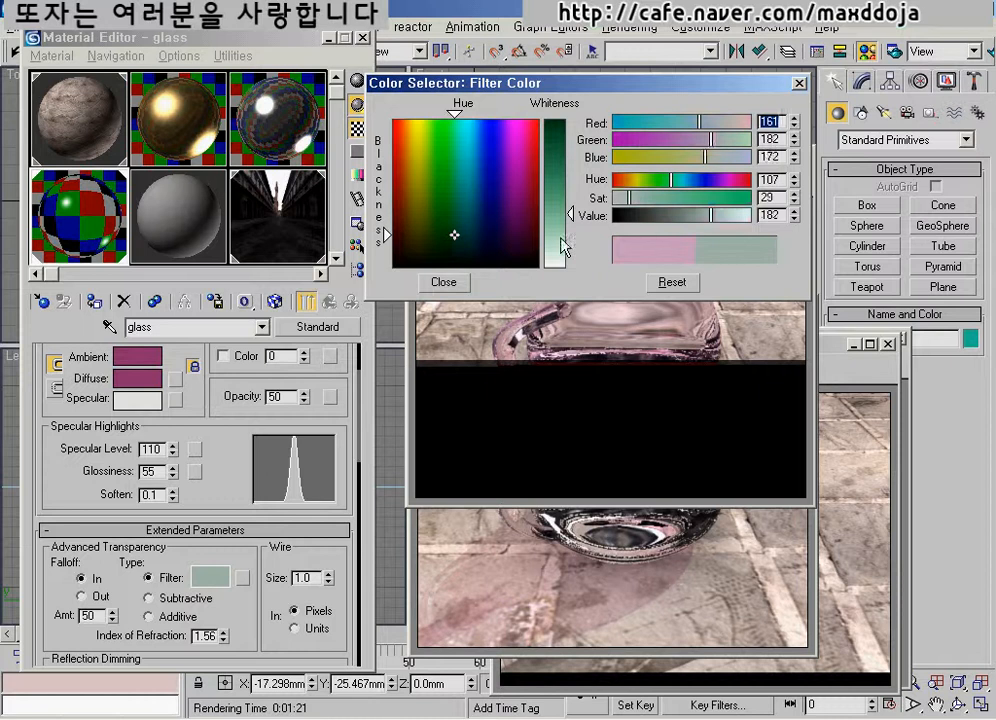
pyautogui.moveTo(561, 238); pyautogui.dragTo(557, 236)
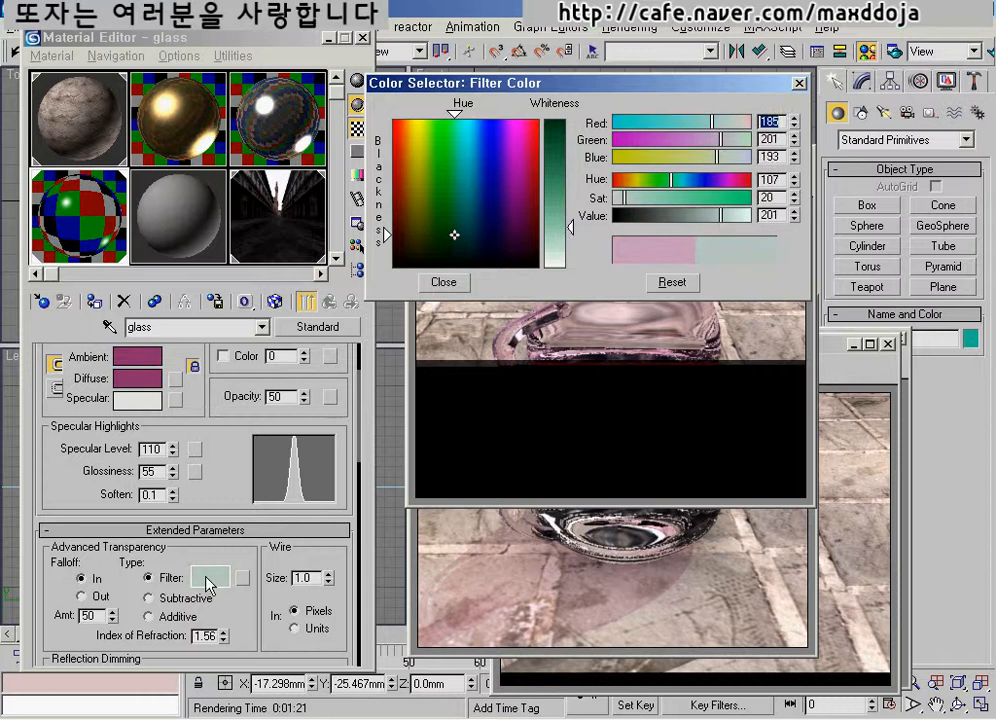
# Step: Copy the filter color to the glass material's locked ambient and diffuse colors, and set opacity to 30
pyautogui.moveTo(210, 577); pyautogui.dragTo(137, 358)
pyautogui.click(189, 357)
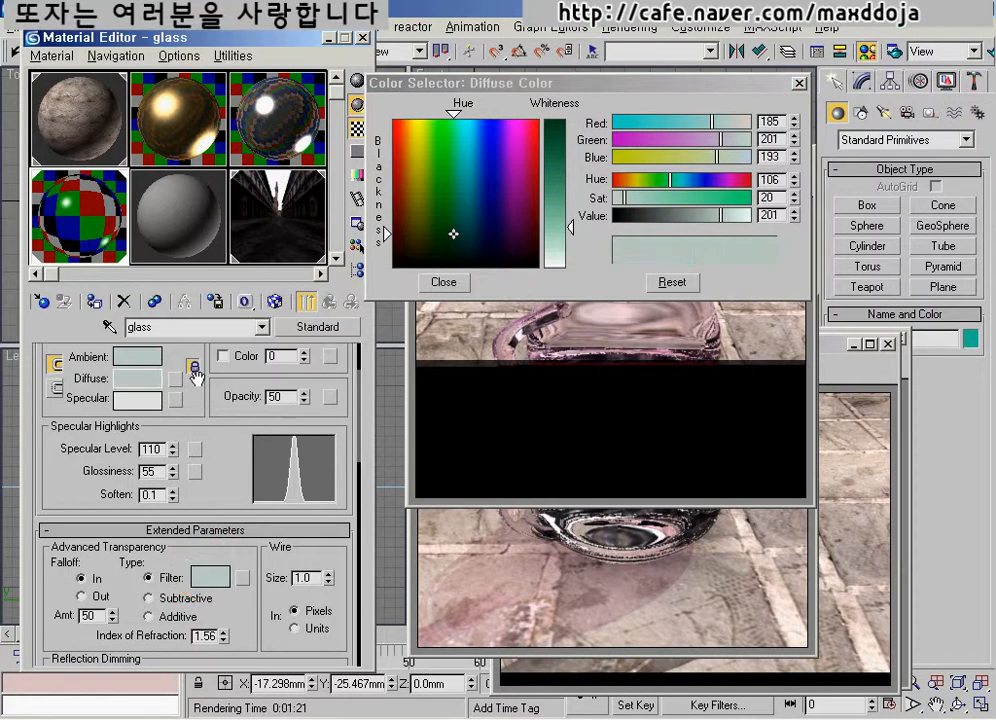
pyautogui.moveTo(305, 398); pyautogui.dragTo(306, 410)
pyautogui.press('Return')
# Step: Review the glass material's refraction map amount, extended parameters and opacity, and close the color selector
pyautogui.scroll(-5, 230, 472)
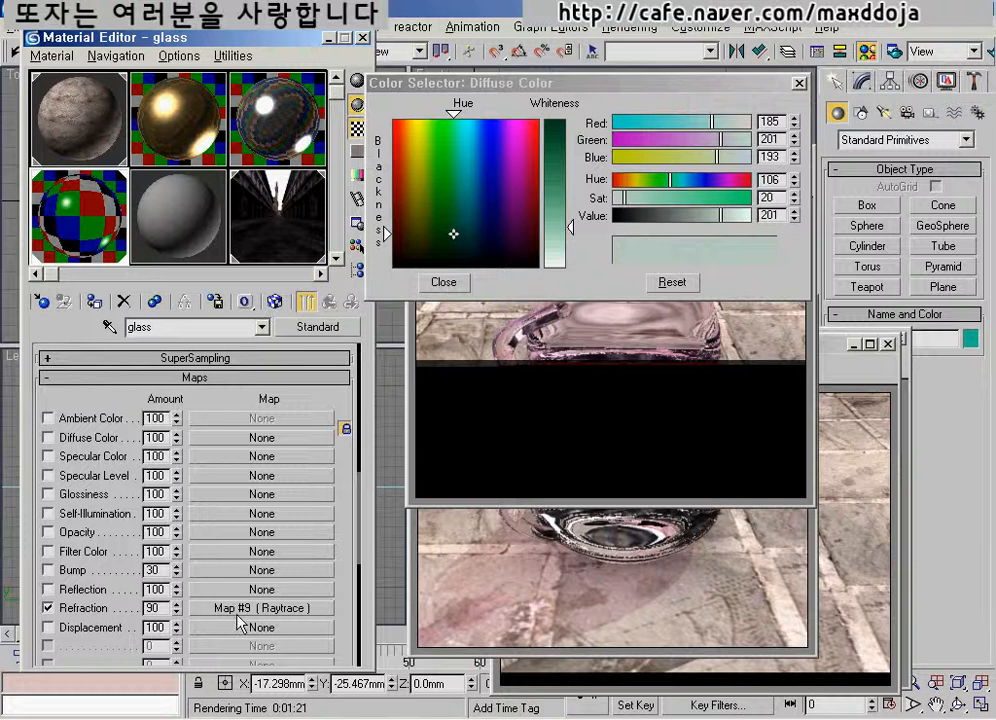
pyautogui.moveTo(30, 598)
pyautogui.mouseDown()
pyautogui.moveTo(62, 614)
pyautogui.moveTo(215, 624)
pyautogui.moveTo(352, 612)
pyautogui.mouseUp()
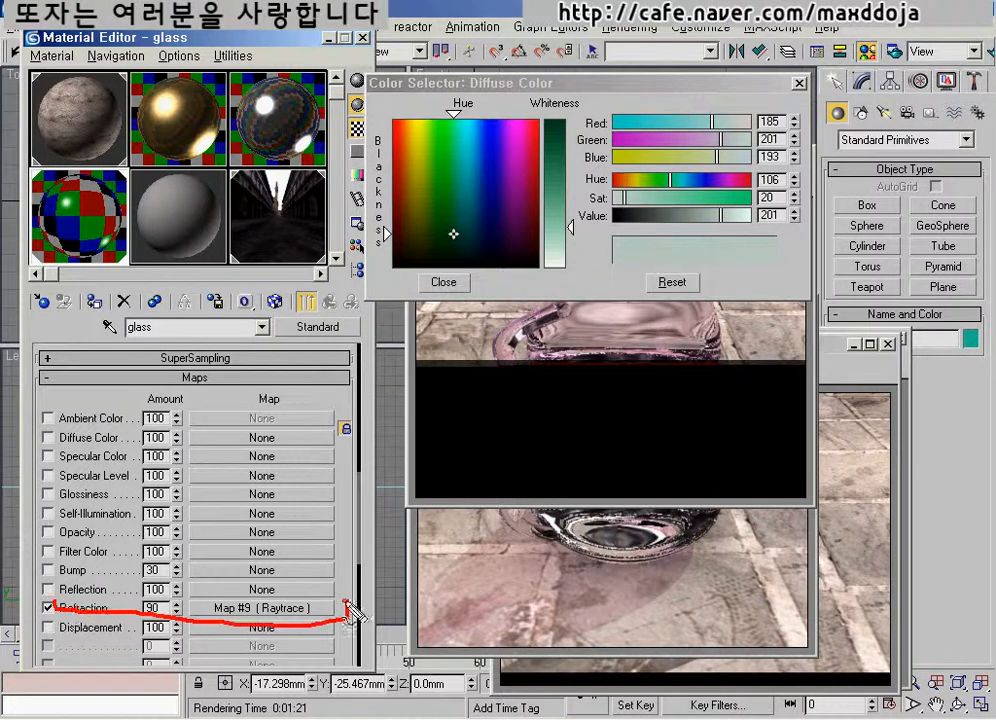
pyautogui.scroll(3, 289, 410)
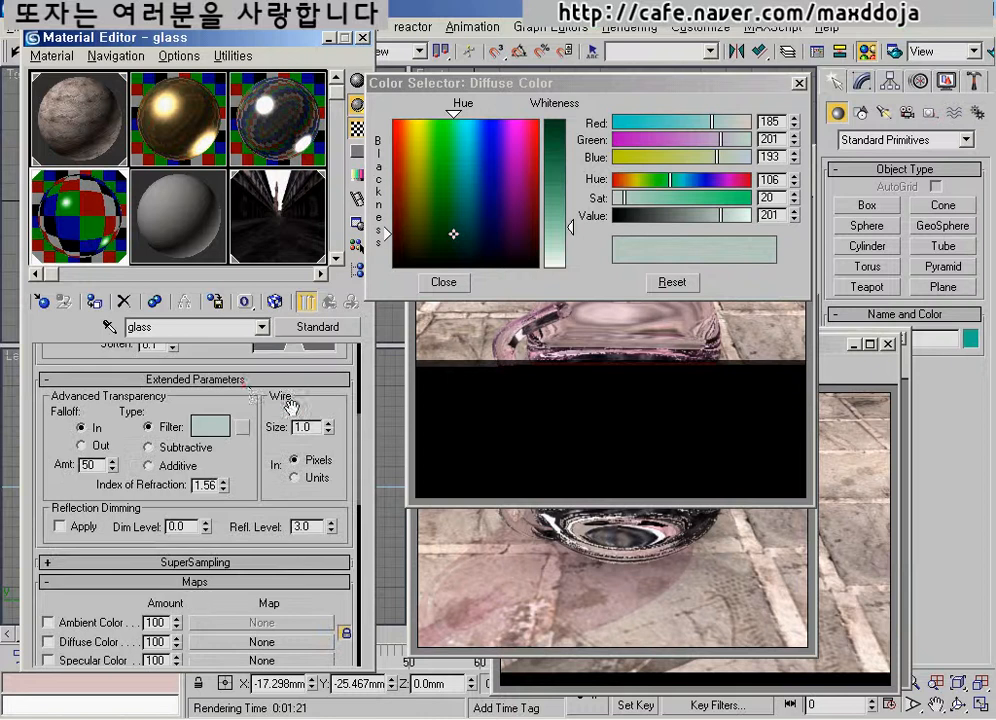
pyautogui.click(260, 380)
pyautogui.click(251, 384)
pyautogui.scroll(3, 238, 358)
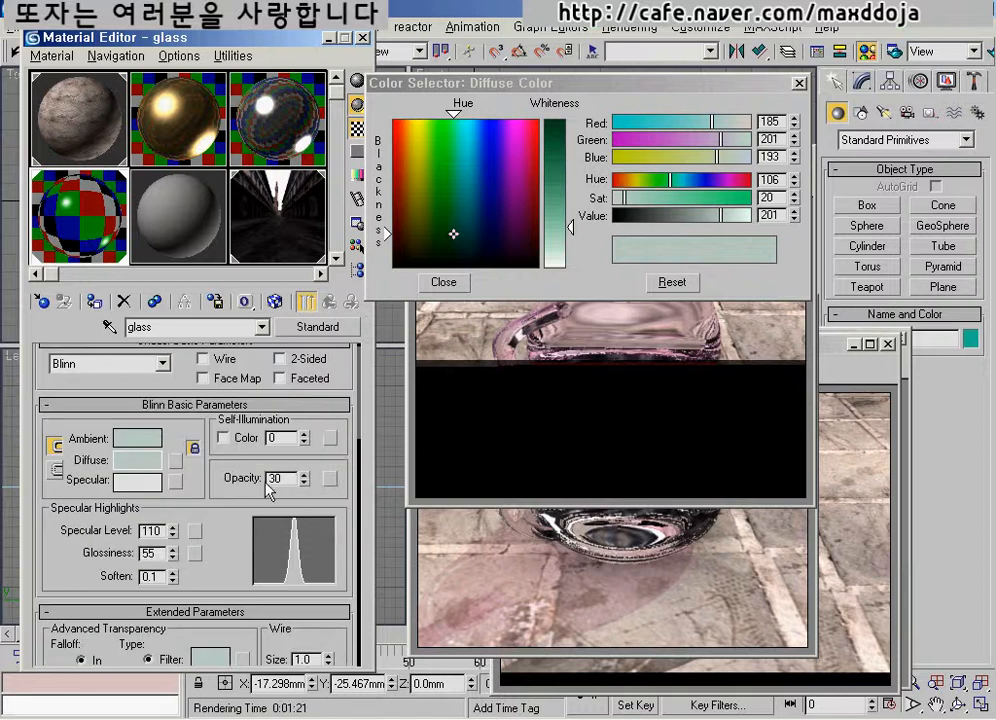
pyautogui.moveTo(216, 573); pyautogui.dragTo(230, 345)
pyautogui.scroll(-3, 350, 590)
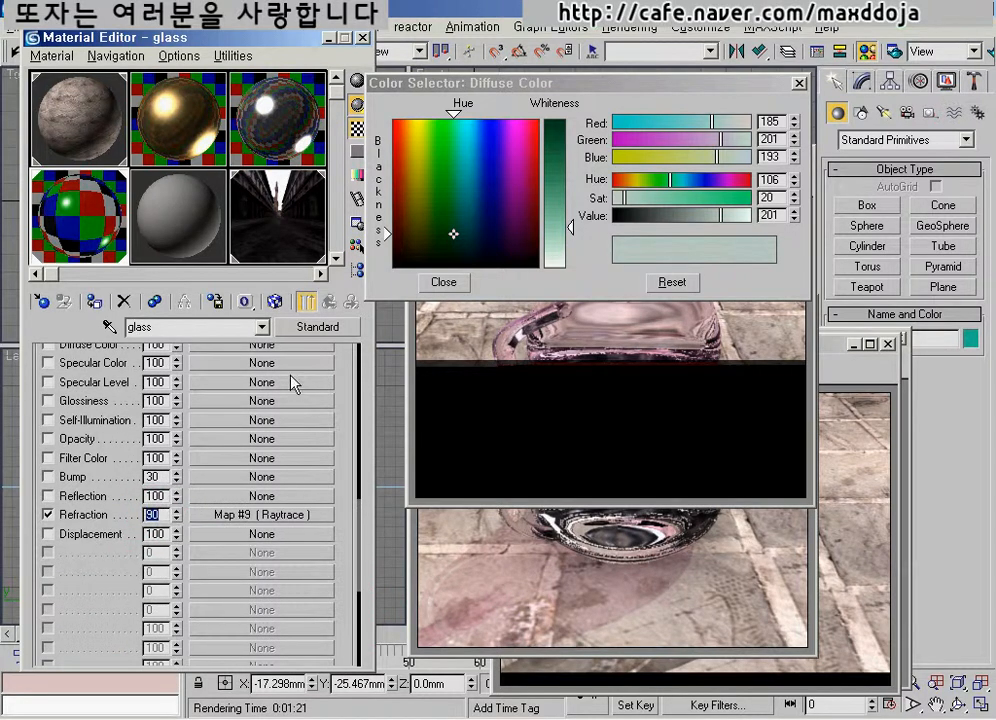
pyautogui.click(440, 284)
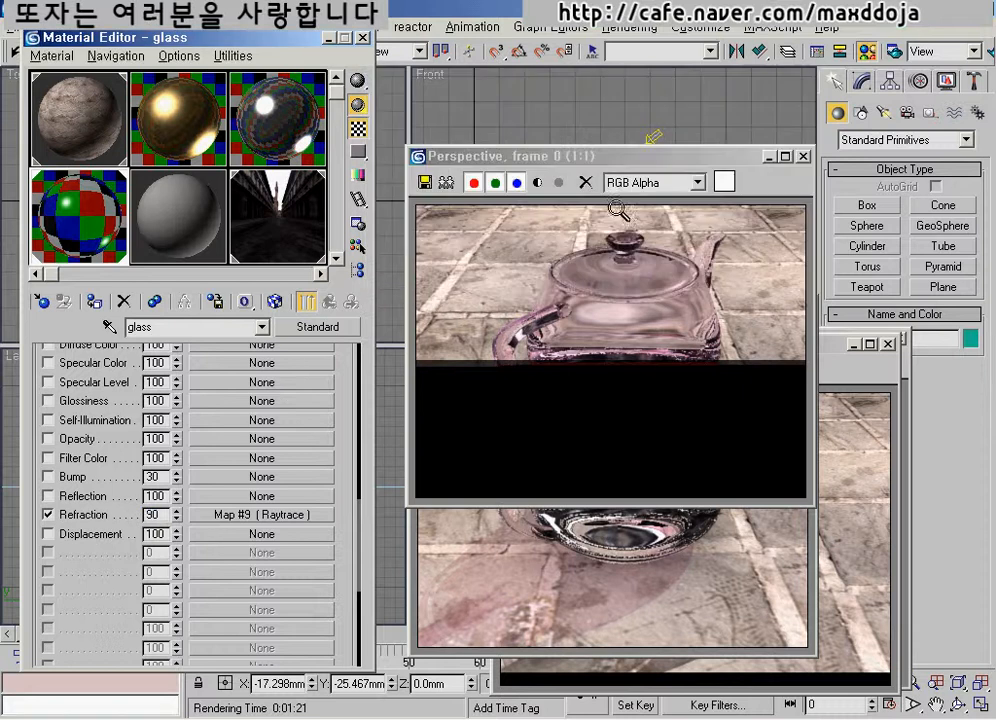
# Step: Test-render the perspective view, compare the new glass tint with the previous render, and stop the rendering
pyautogui.click(989, 50)
pyautogui.moveTo(647, 155); pyautogui.dragTo(587, 158)
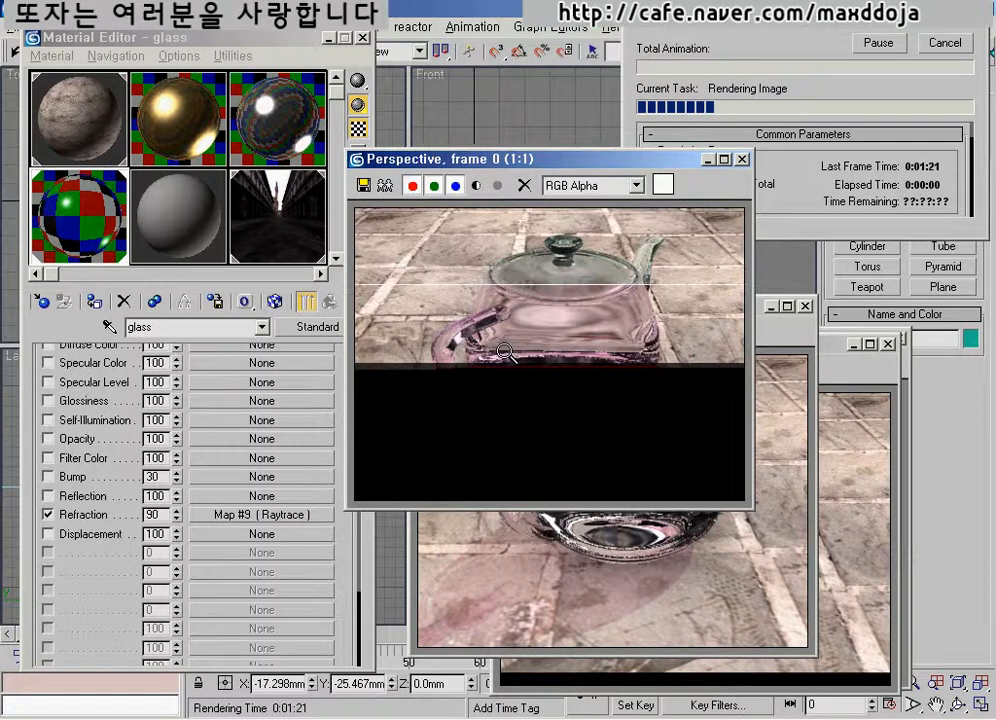
pyautogui.moveTo(98, 533)
pyautogui.mouseDown()
pyautogui.moveTo(95, 520)
pyautogui.moveTo(122, 492)
pyautogui.moveTo(113, 500)
pyautogui.mouseUp()
pyautogui.moveTo(277, 508); pyautogui.dragTo(290, 494)
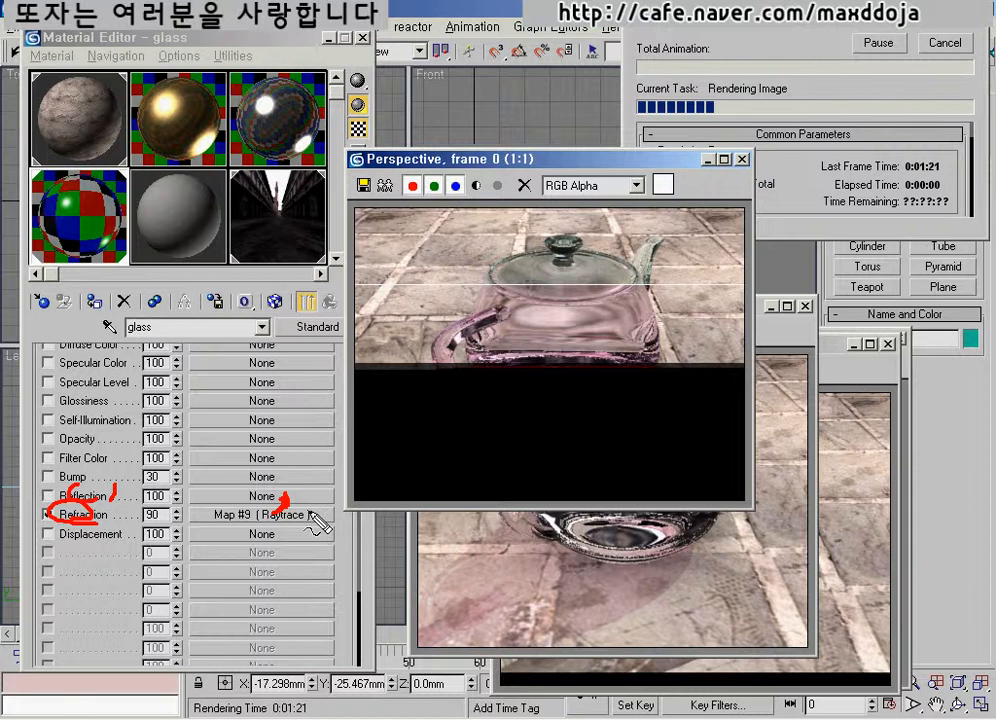
pyautogui.press('Escape')
pyautogui.moveTo(506, 161); pyautogui.dragTo(590, 136)
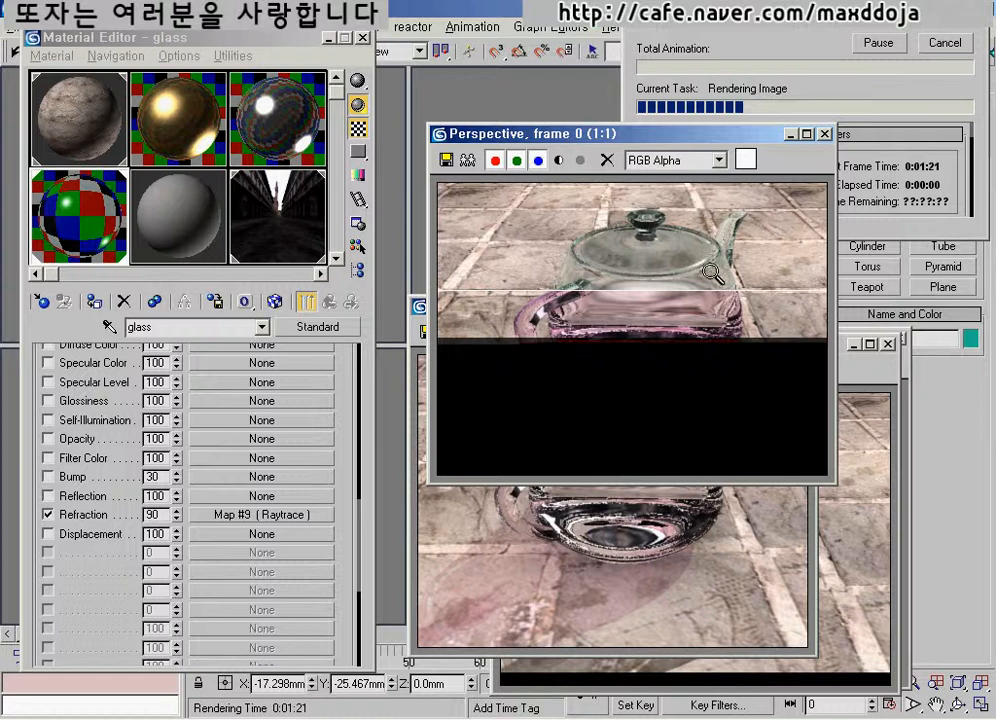
pyautogui.click(944, 43)
# Step: Close the rendered perspective frame and its cloned comparison frames
pyautogui.click(824, 133)
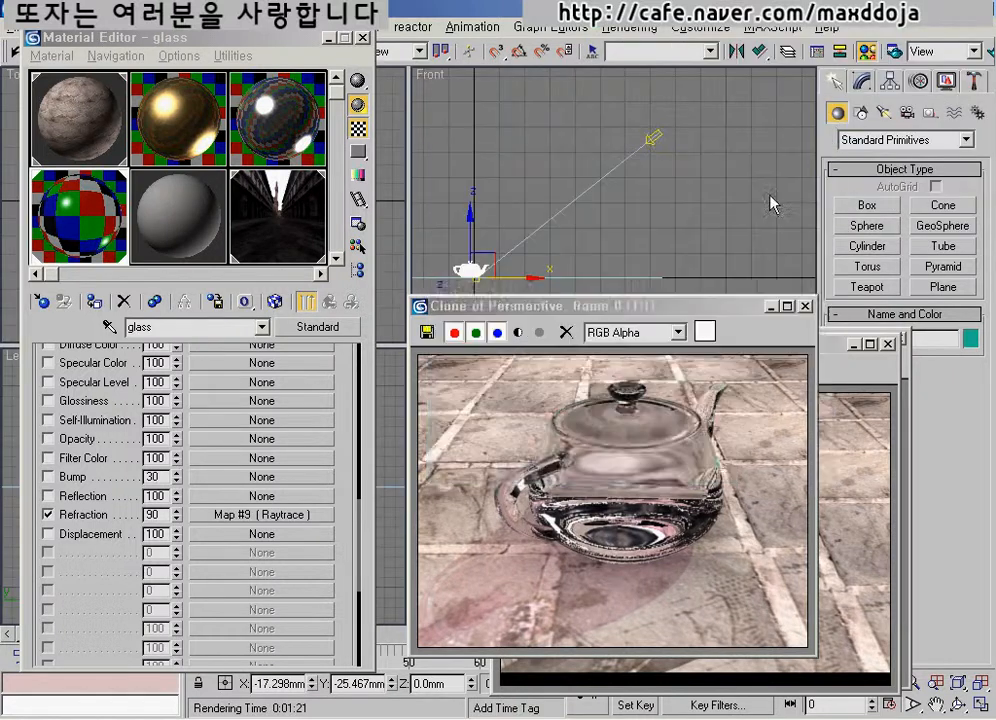
pyautogui.click(803, 305)
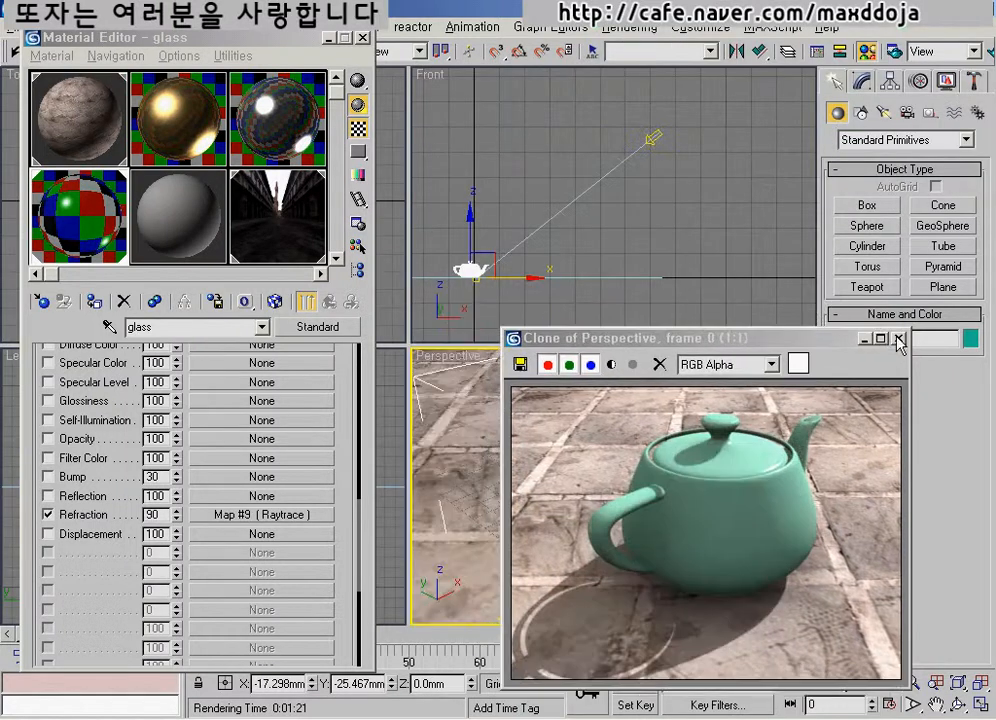
pyautogui.click(887, 345)
# Step: Select the unused grey material 08 - Default and change its type from Standard to Raytrace
pyautogui.click(200, 229)
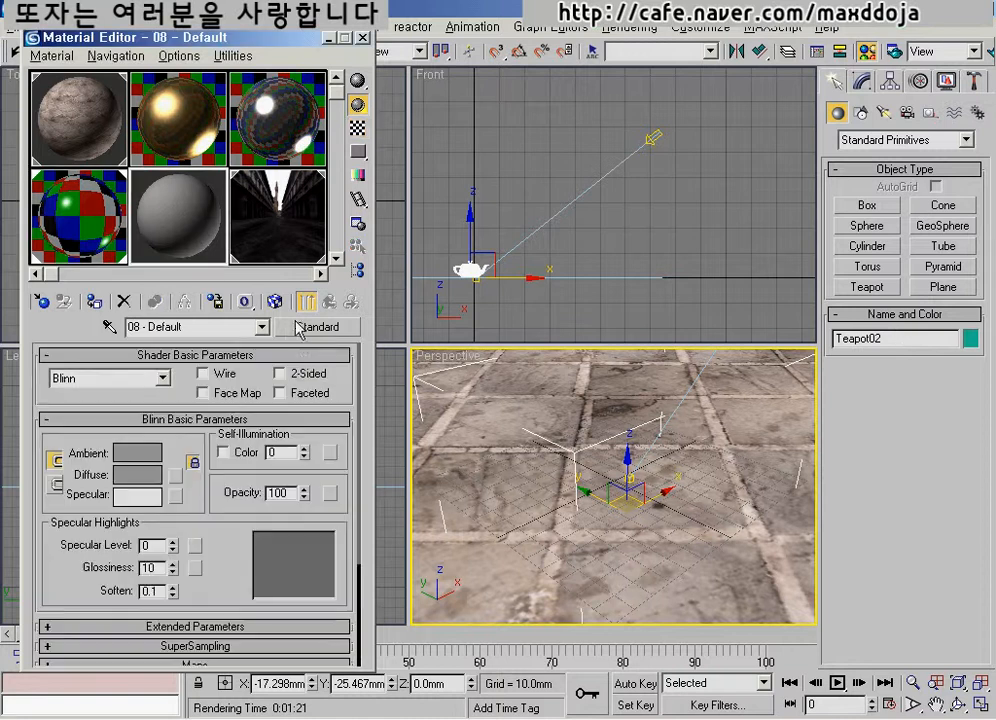
pyautogui.click(315, 327)
pyautogui.click(547, 279)
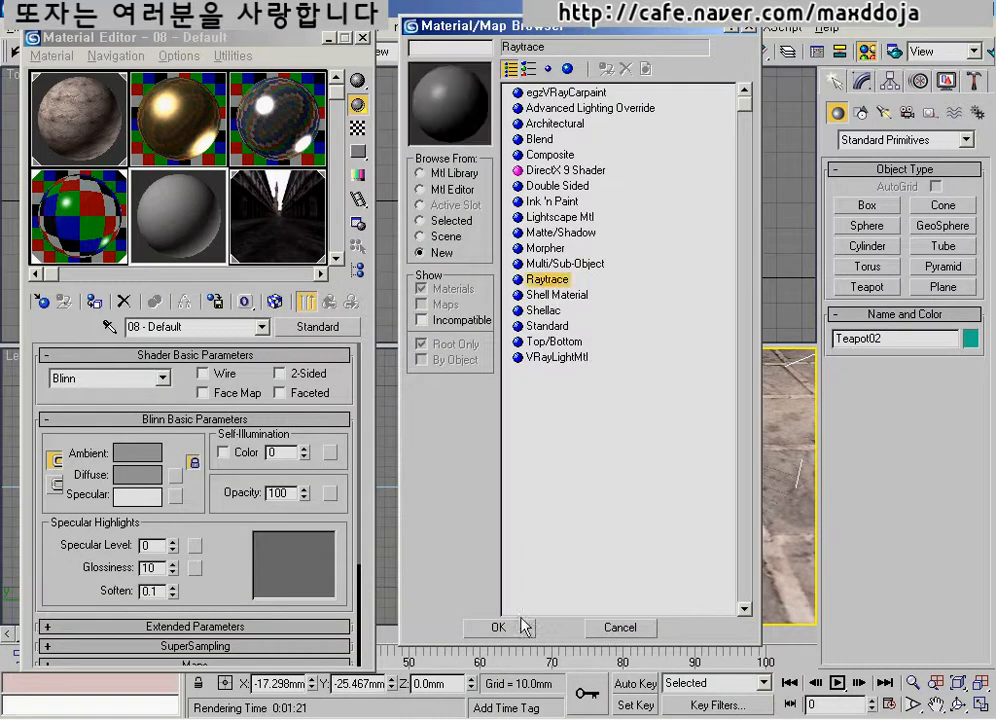
pyautogui.click(498, 627)
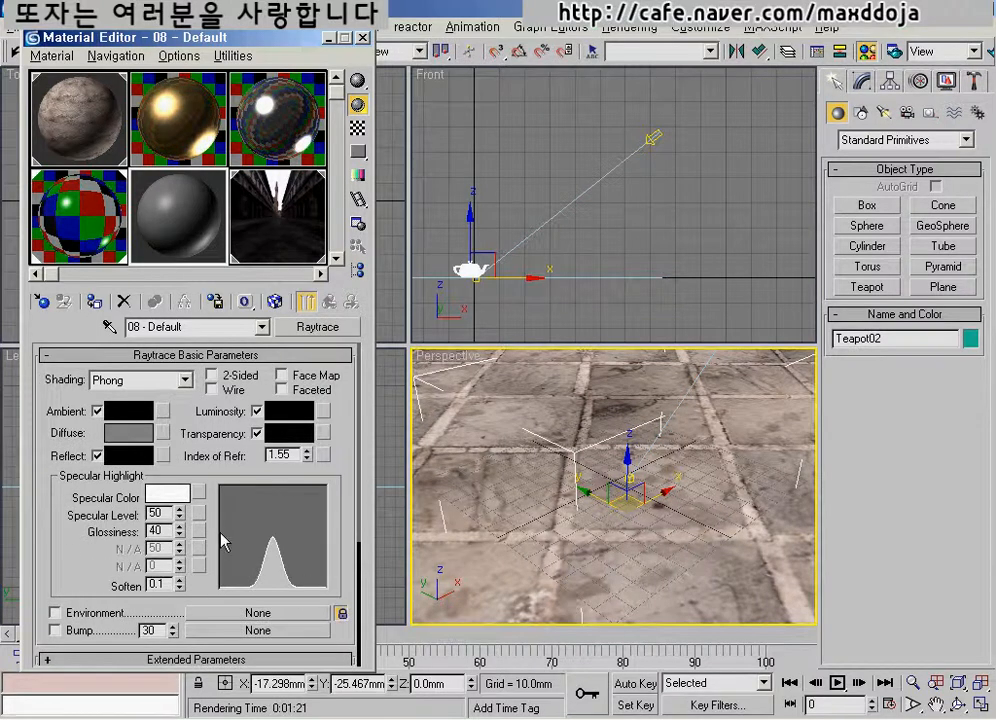
# Step: Examine the reflect, transparency and index of refraction settings of the raytrace material
pyautogui.moveTo(130, 467); pyautogui.dragTo(134, 461)
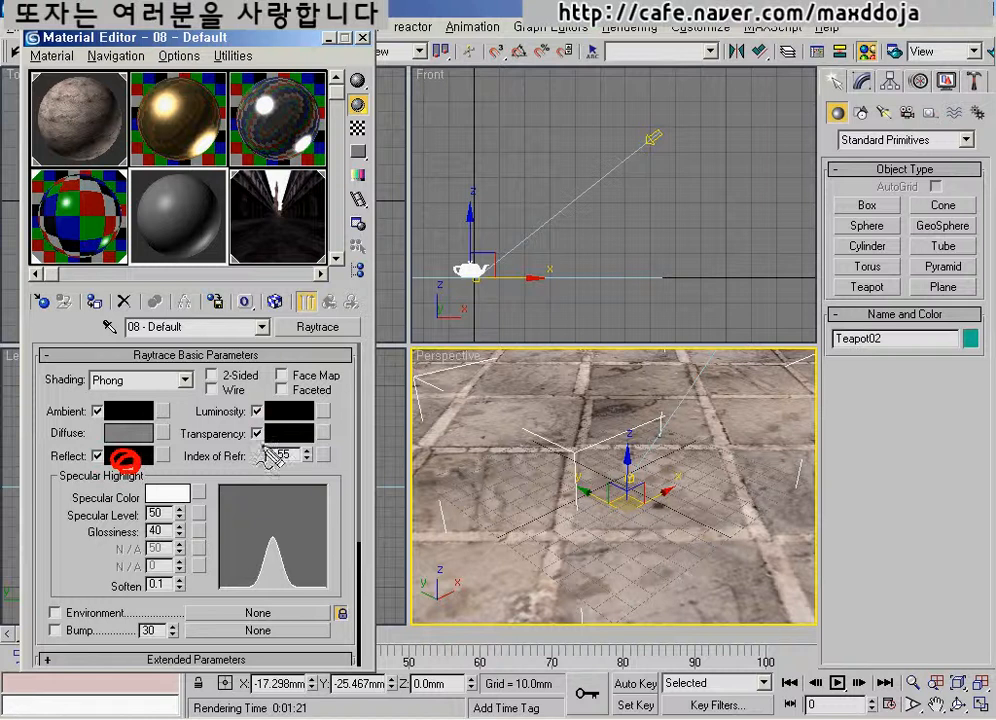
pyautogui.moveTo(279, 432)
pyautogui.mouseDown()
pyautogui.moveTo(272, 438)
pyautogui.moveTo(302, 464)
pyautogui.mouseUp()
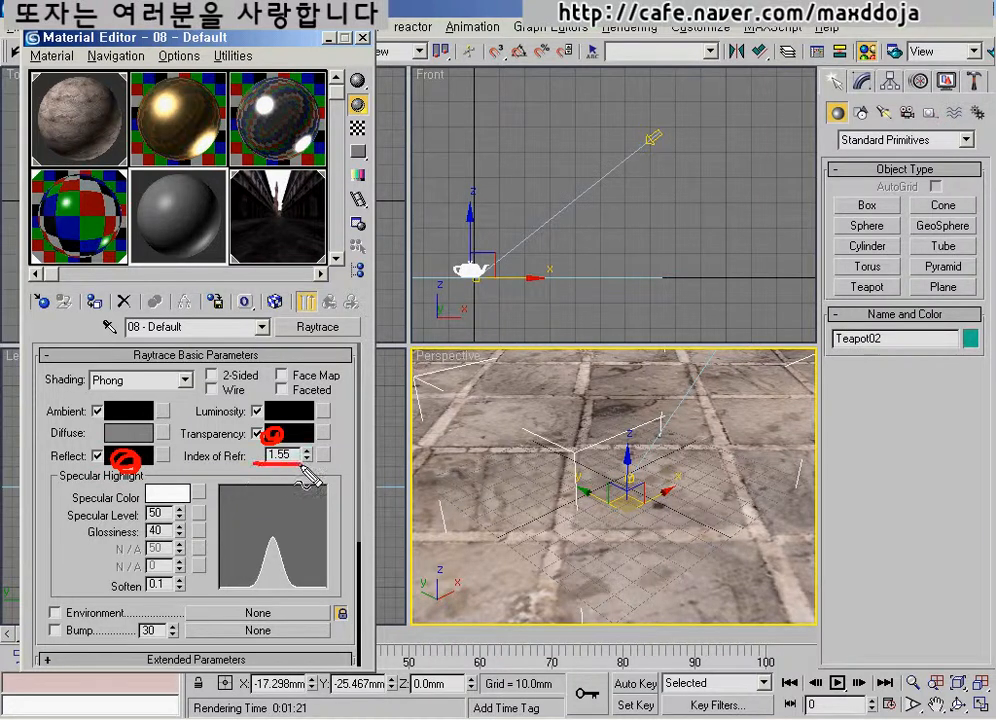
pyautogui.press('Escape')
# Step: Assign the raytrace material to the teapot and set its specular level to 105 and glossiness to 57
pyautogui.click(95, 305)
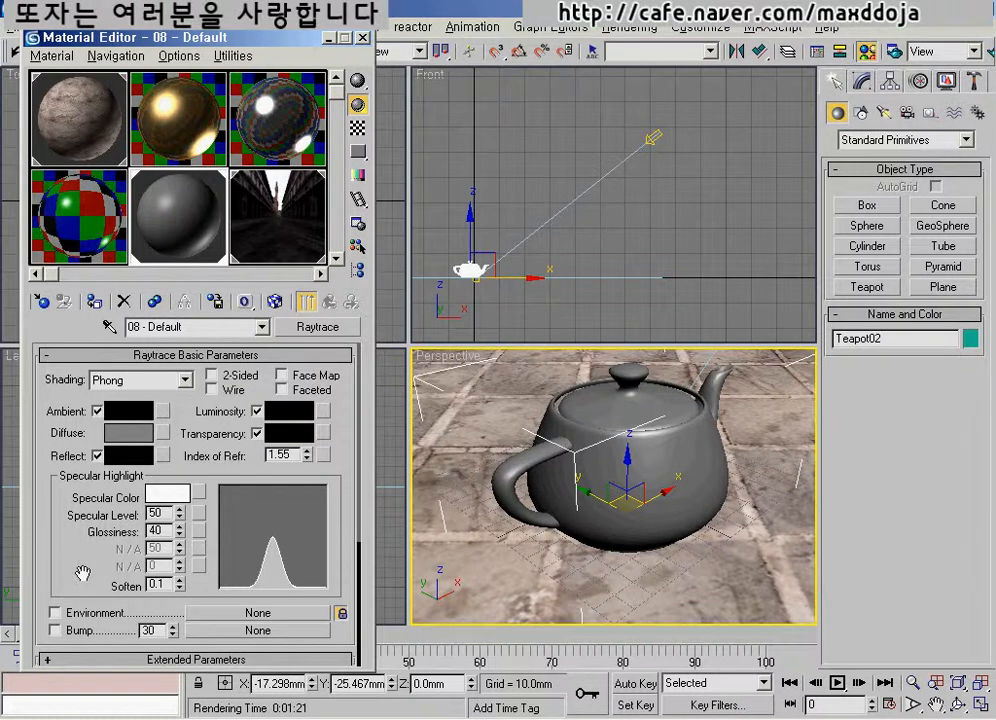
pyautogui.moveTo(67, 575); pyautogui.dragTo(78, 563)
pyautogui.moveTo(180, 499)
pyautogui.mouseDown()
pyautogui.moveTo(180, 443)
pyautogui.moveTo(180, 508)
pyautogui.moveTo(180, 491)
pyautogui.moveTo(180, 500)
pyautogui.mouseUp()
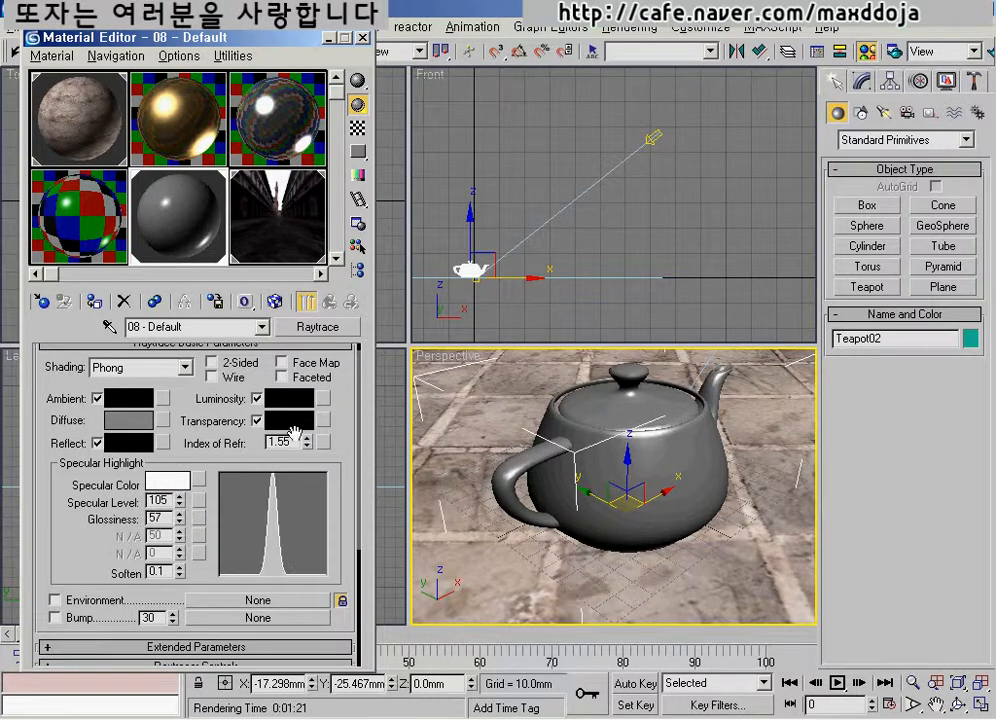
# Step: Set the raytrace material's transparency to pure white (255), test-render the perspective view, and stop the rendering
pyautogui.click(290, 424)
pyautogui.moveTo(557, 120); pyautogui.dragTo(549, 278)
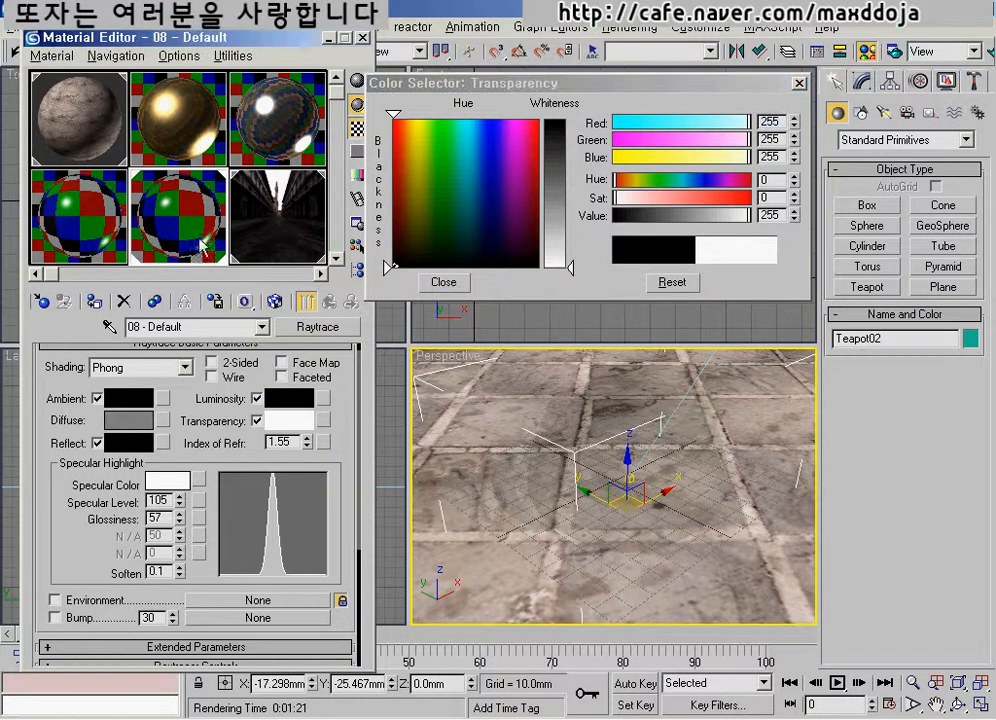
pyautogui.hotkey('shift', 'q')
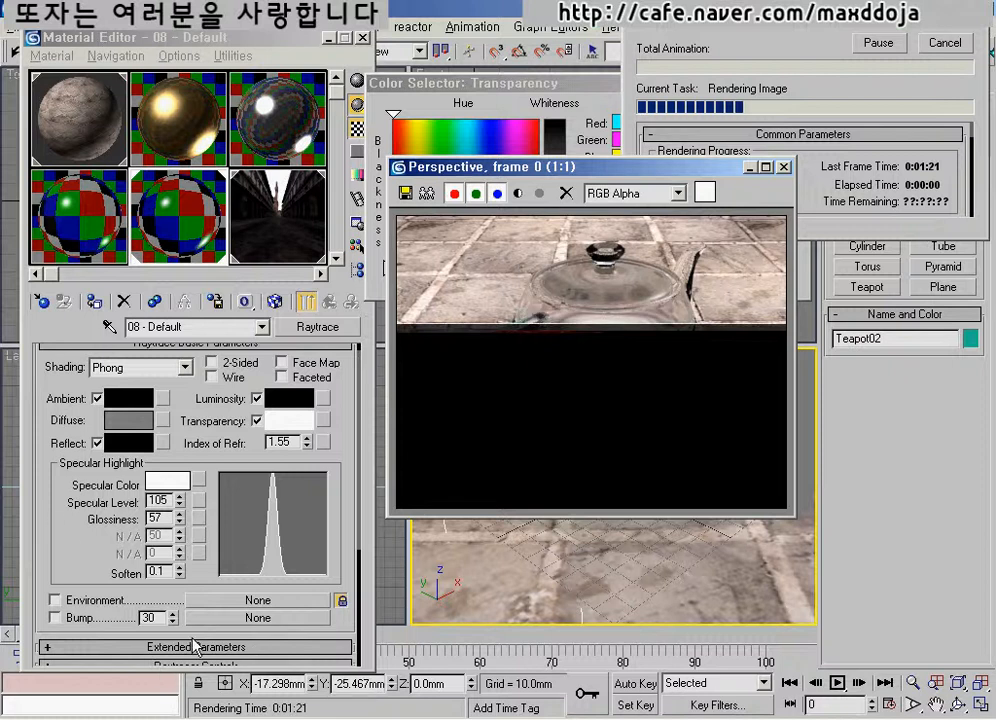
pyautogui.click(940, 45)
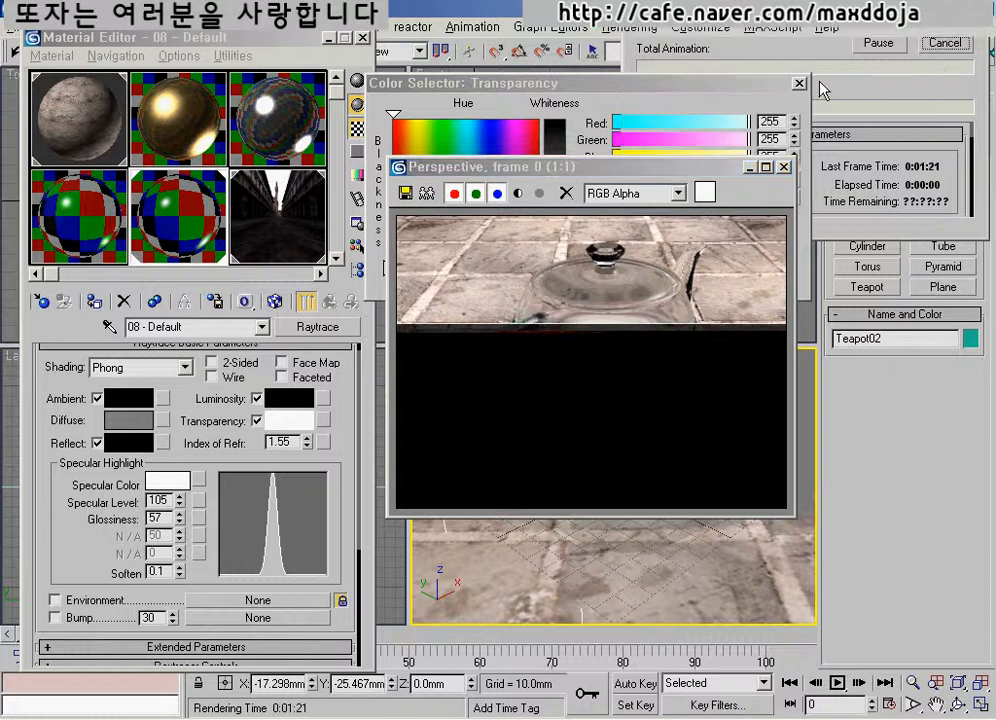
# Step: Set the raytrace material's diffuse color to red with RGB values 249, 59 and 59
pyautogui.click(123, 422)
pyautogui.moveTo(445, 219); pyautogui.dragTo(541, 123)
pyautogui.moveTo(570, 126); pyautogui.dragTo(569, 146)
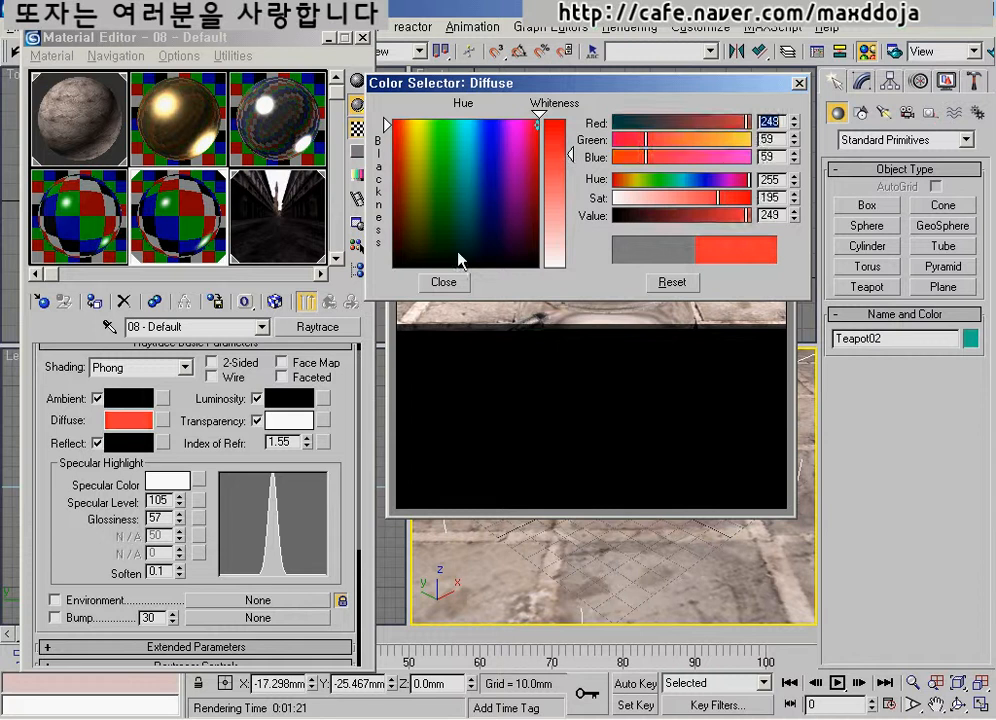
pyautogui.click(443, 282)
# Step: Darken the raytrace material's transparency color to a light grey with RGB values of 208
pyautogui.click(304, 426)
pyautogui.moveTo(570, 266); pyautogui.dragTo(568, 247)
pyautogui.click(443, 282)
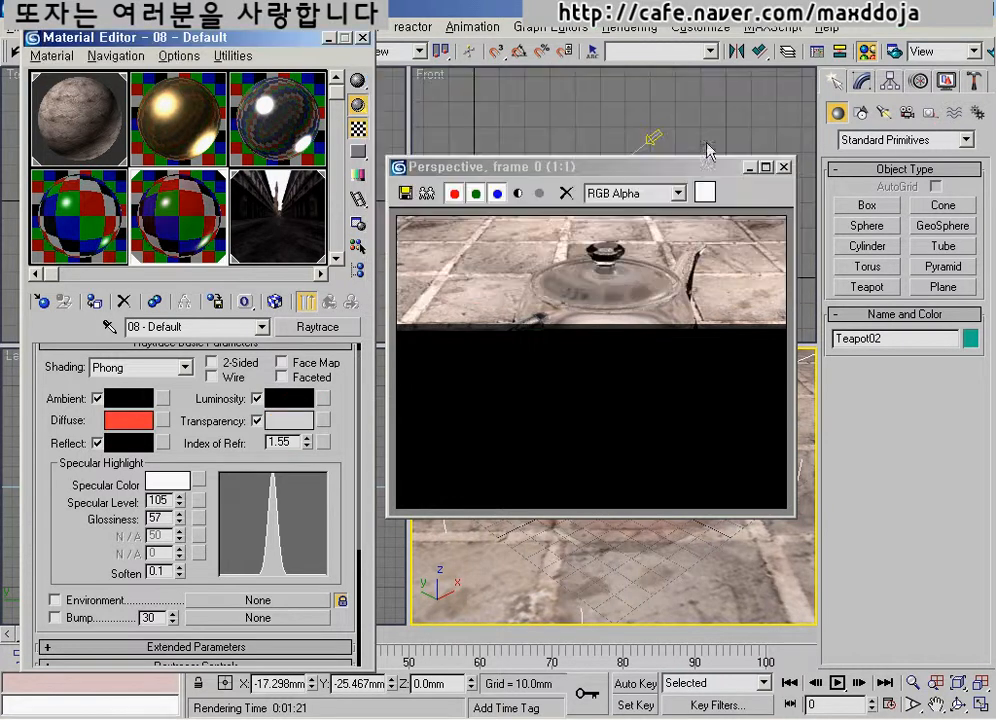
# Step: Render the perspective view to check the red diffuse tint in the glass teapot, and stop the rendering
pyautogui.click(990, 51)
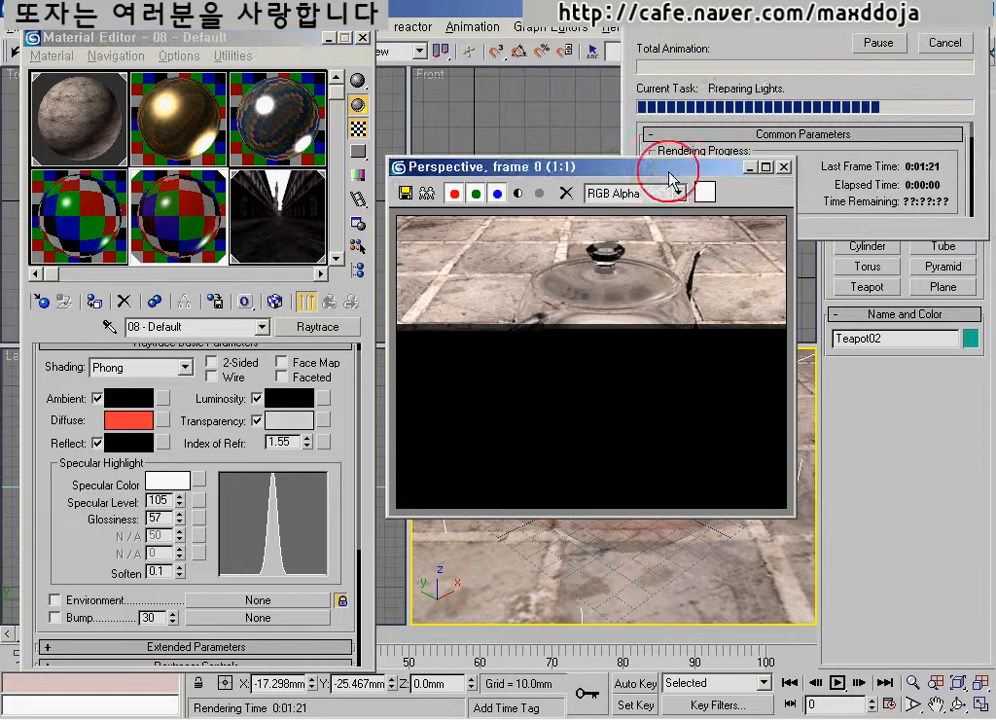
pyautogui.moveTo(667, 167); pyautogui.dragTo(738, 189)
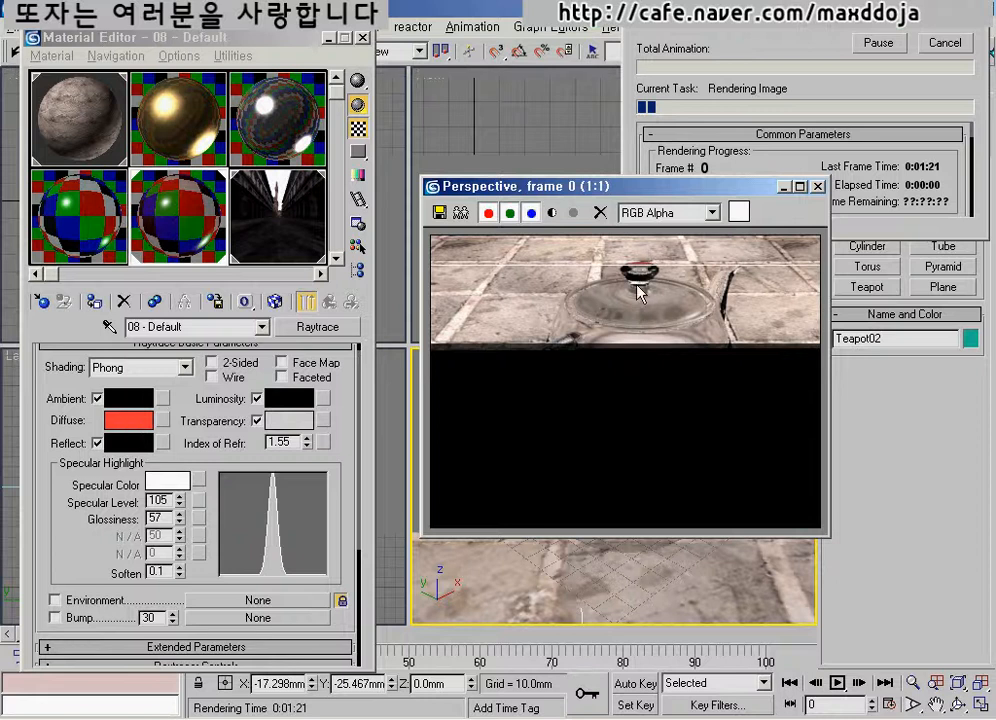
pyautogui.moveTo(616, 182); pyautogui.dragTo(553, 174)
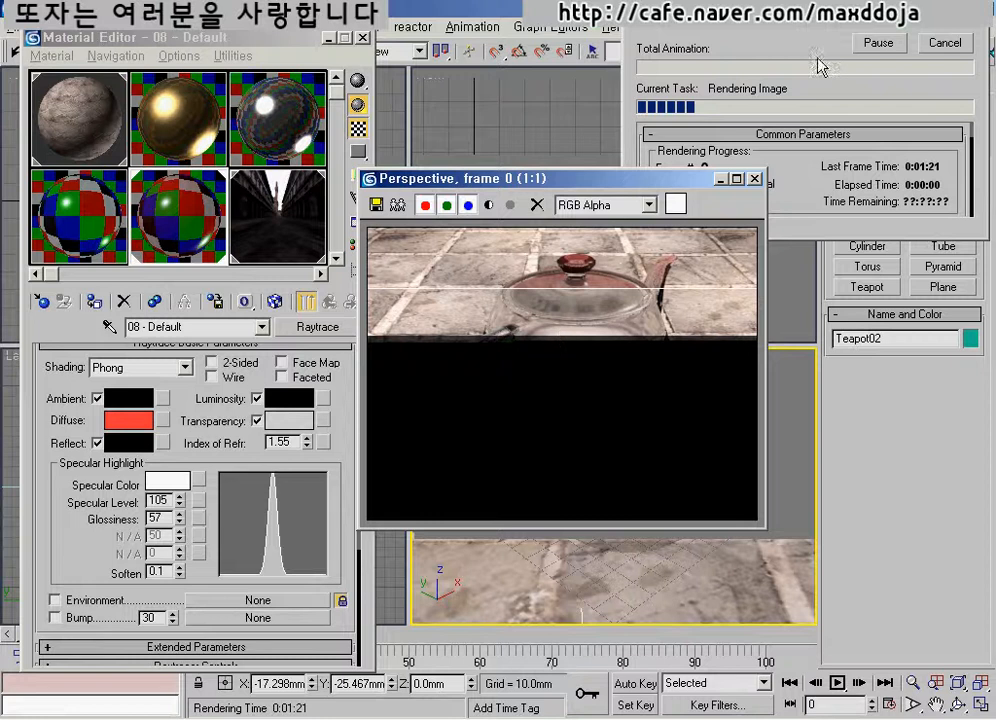
pyautogui.click(945, 43)
# Step: Set the raytrace material's diffuse color to black and adjust its transparency color
pyautogui.click(130, 420)
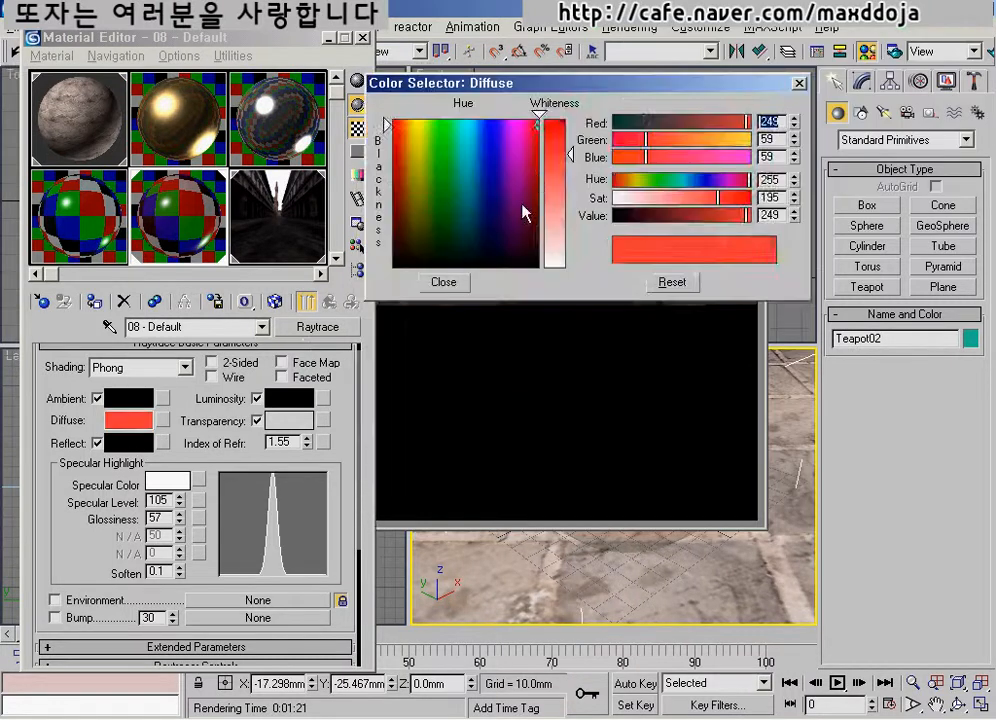
pyautogui.click(436, 233)
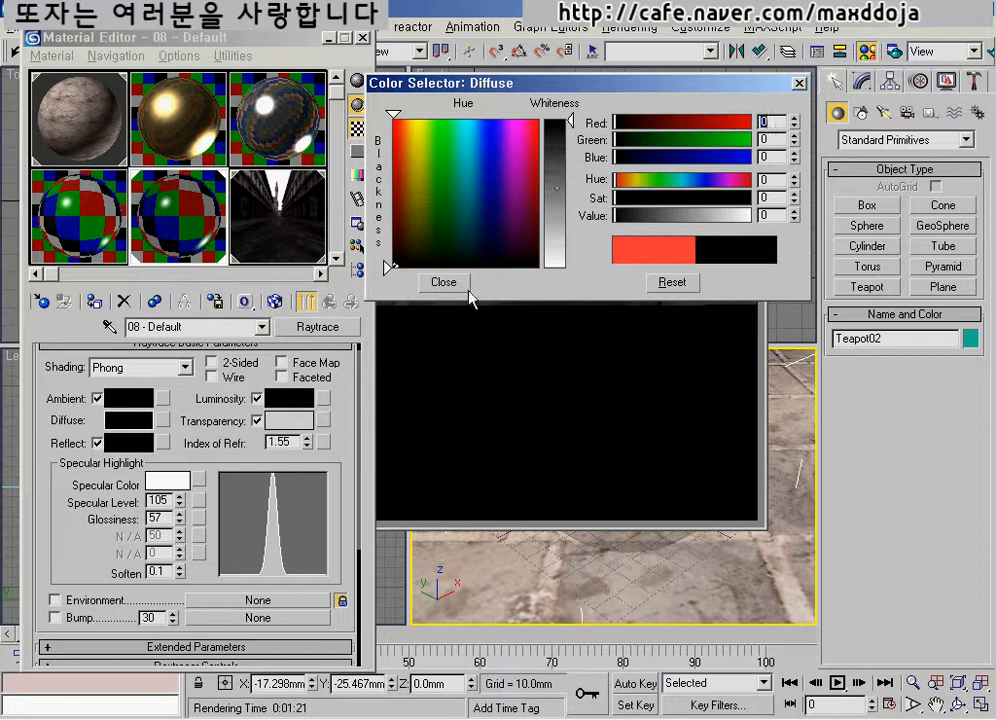
pyautogui.click(465, 287)
pyautogui.click(288, 421)
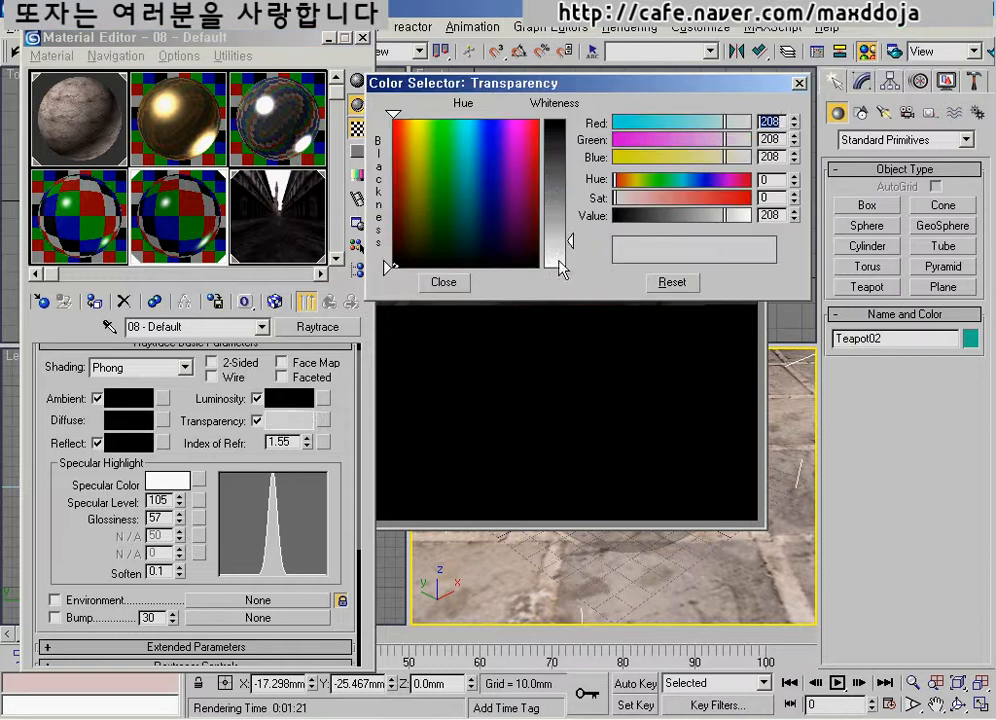
pyautogui.click(443, 282)
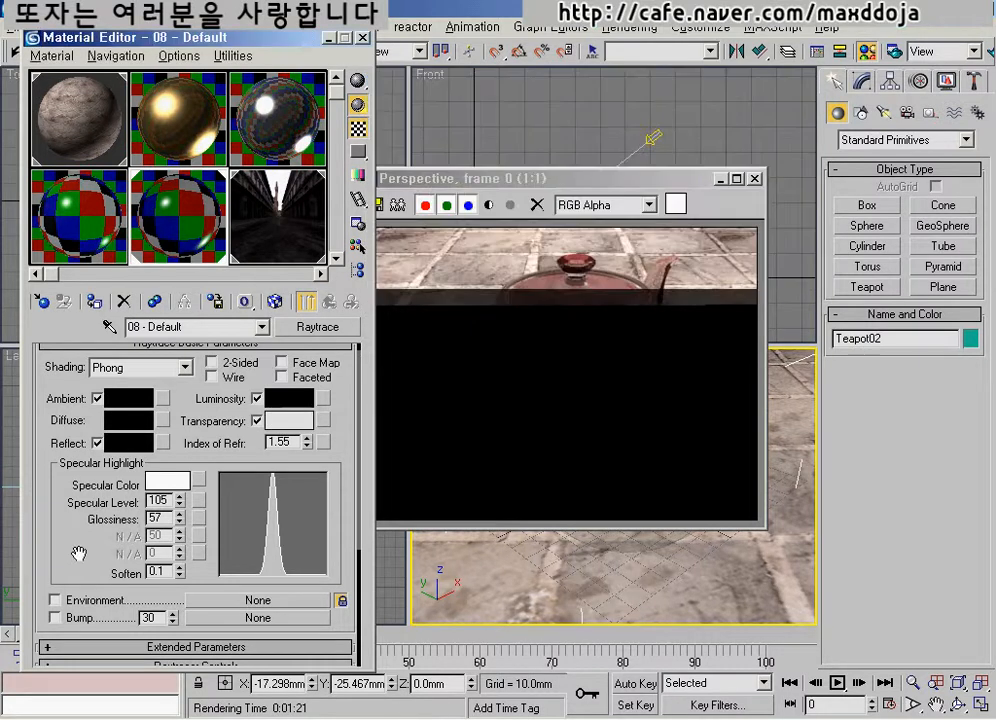
pyautogui.moveTo(78, 553); pyautogui.dragTo(78, 366)
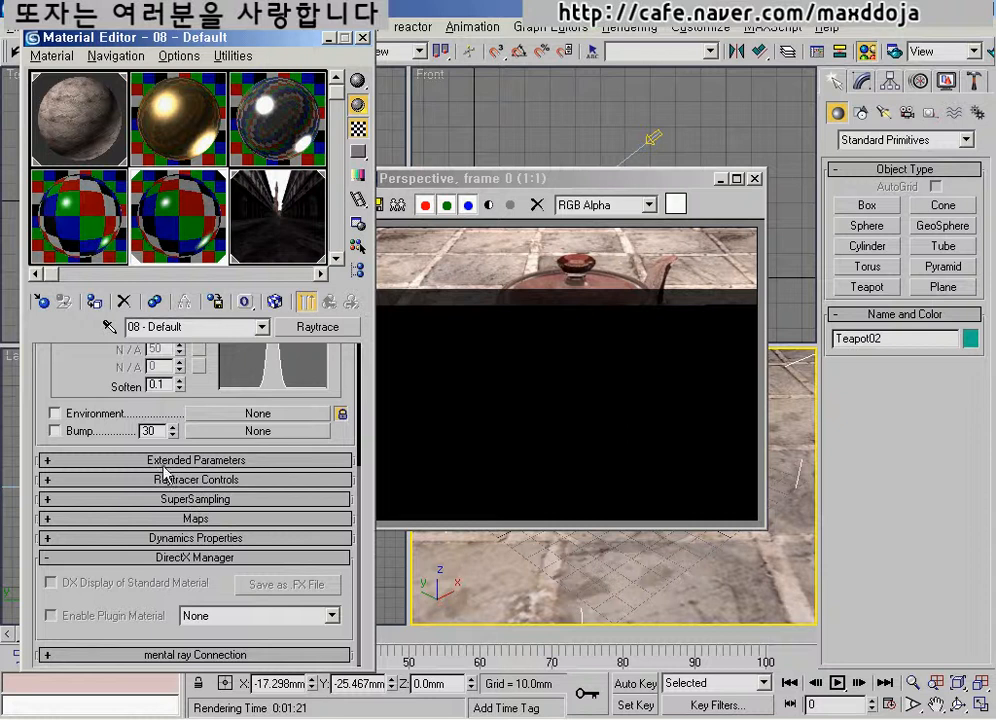
# Step: Reveal the advanced transparency settings in the raytrace material's extended parameters
pyautogui.click(197, 460)
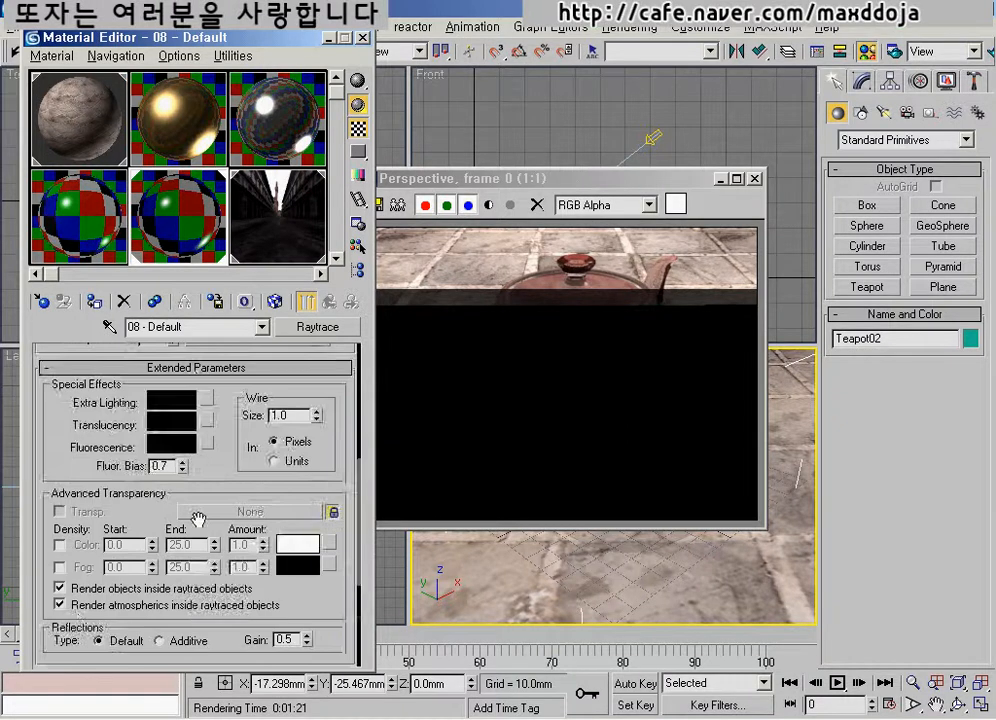
pyautogui.moveTo(211, 484); pyautogui.dragTo(72, 375)
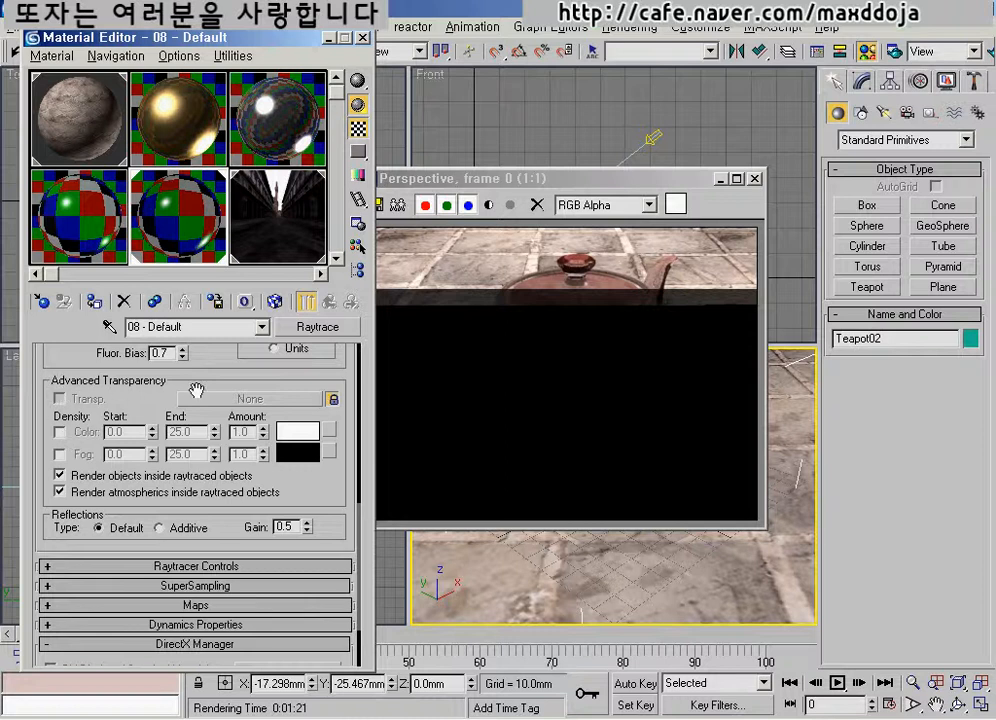
pyautogui.moveTo(55, 414)
pyautogui.mouseDown()
pyautogui.moveTo(52, 462)
pyautogui.moveTo(304, 464)
pyautogui.moveTo(345, 420)
pyautogui.moveTo(190, 418)
pyautogui.moveTo(55, 440)
pyautogui.moveTo(110, 453)
pyautogui.moveTo(322, 452)
pyautogui.mouseUp()
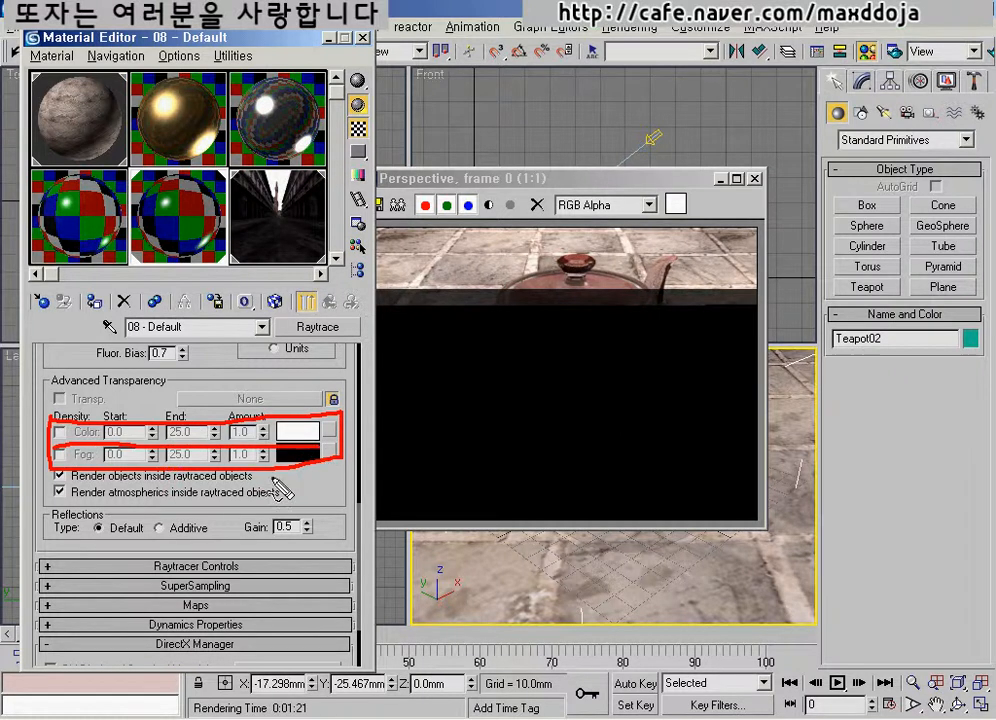
pyautogui.moveTo(66, 180)
pyautogui.mouseDown()
pyautogui.moveTo(58, 196)
pyautogui.moveTo(88, 236)
pyautogui.mouseUp()
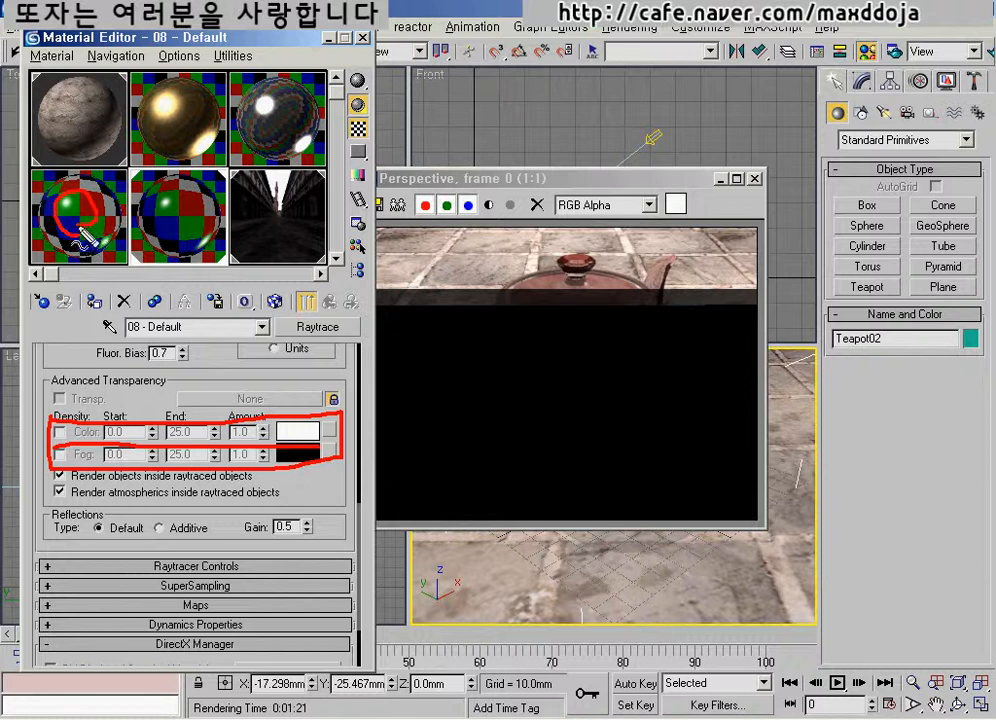
pyautogui.moveTo(600, 318); pyautogui.dragTo(572, 330)
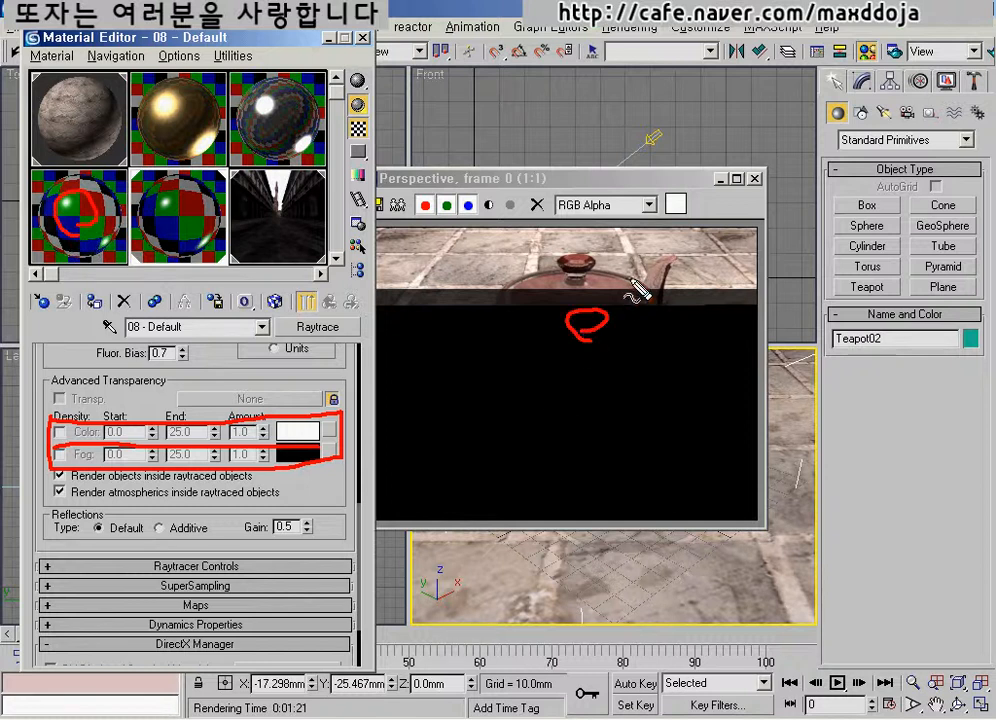
pyautogui.moveTo(631, 281)
pyautogui.mouseDown()
pyautogui.moveTo(645, 385)
pyautogui.moveTo(656, 311)
pyautogui.moveTo(640, 380)
pyautogui.moveTo(632, 376)
pyautogui.mouseUp()
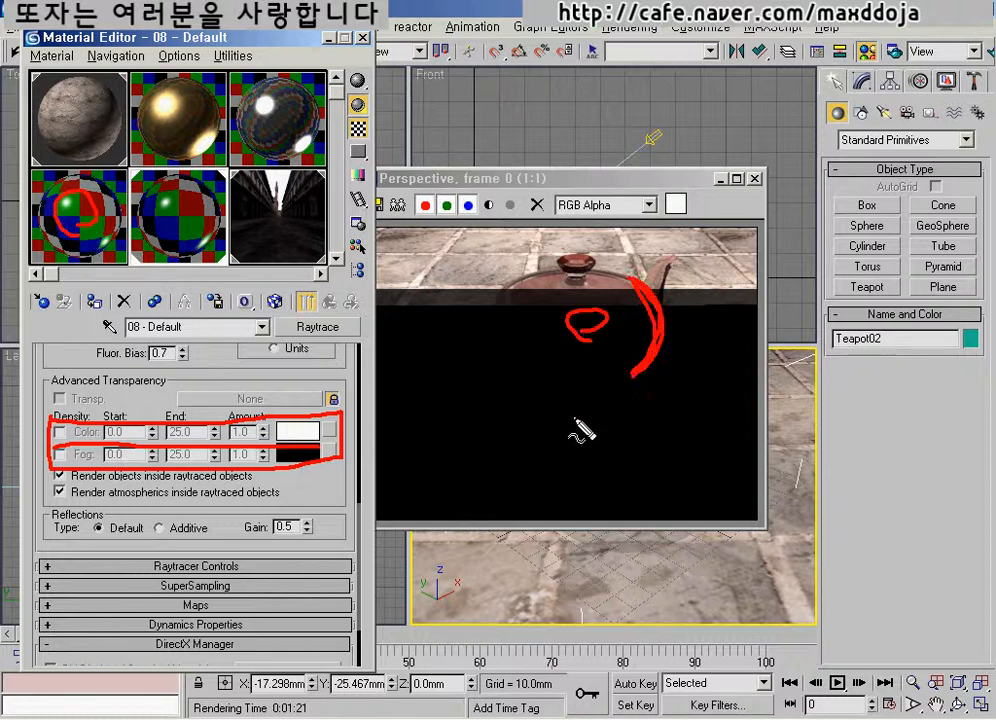
pyautogui.press('Escape')
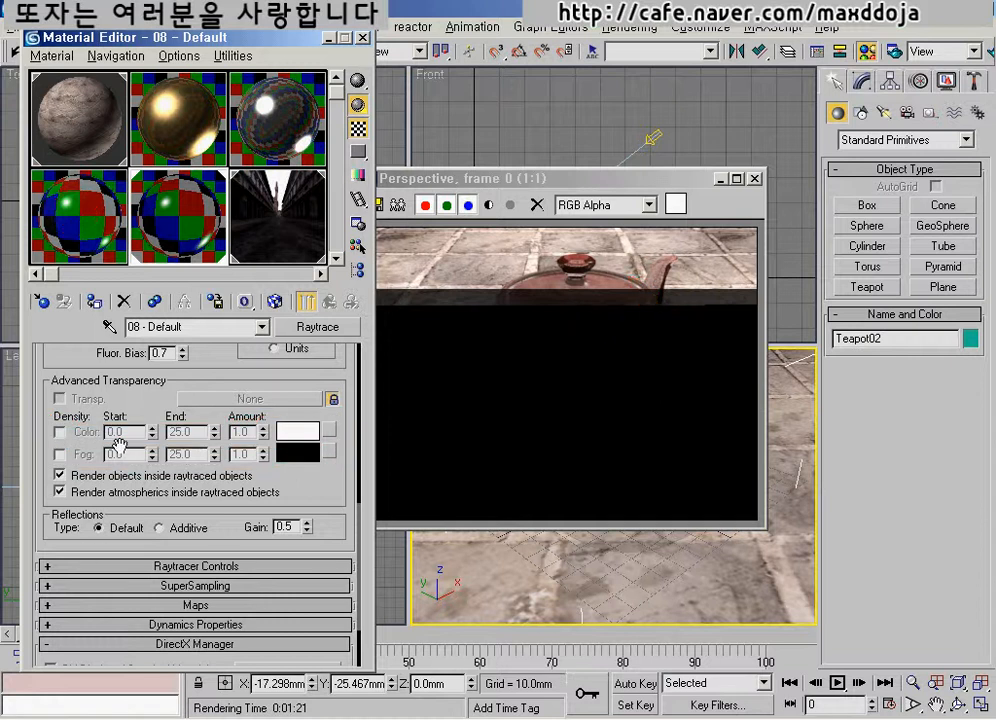
# Step: Enable color density in the raytrace material's advanced transparency, make its color light pink, and render the perspective view
pyautogui.click(60, 432)
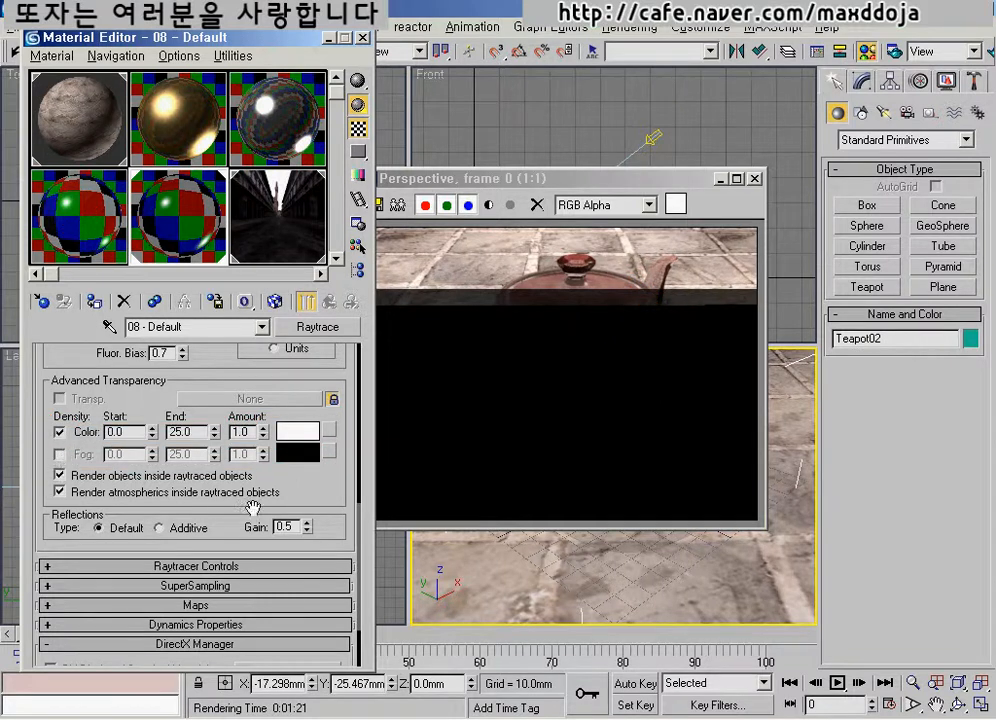
pyautogui.click(298, 431)
pyautogui.moveTo(519, 190); pyautogui.dragTo(513, 134)
pyautogui.moveTo(556, 267); pyautogui.dragTo(562, 227)
pyautogui.click(445, 283)
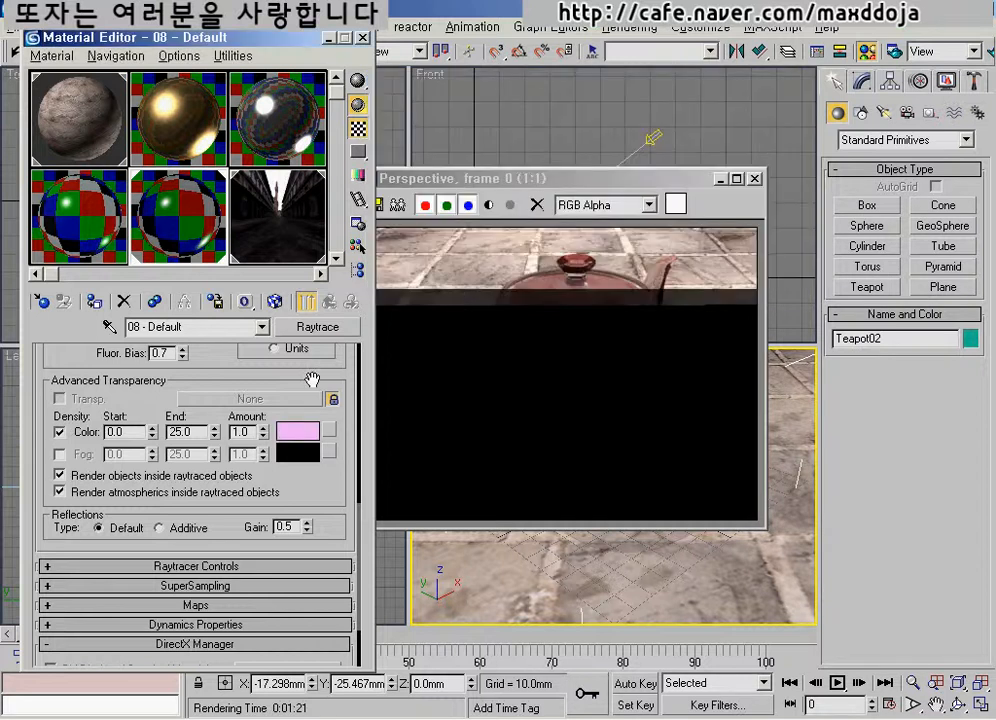
pyautogui.click(990, 57)
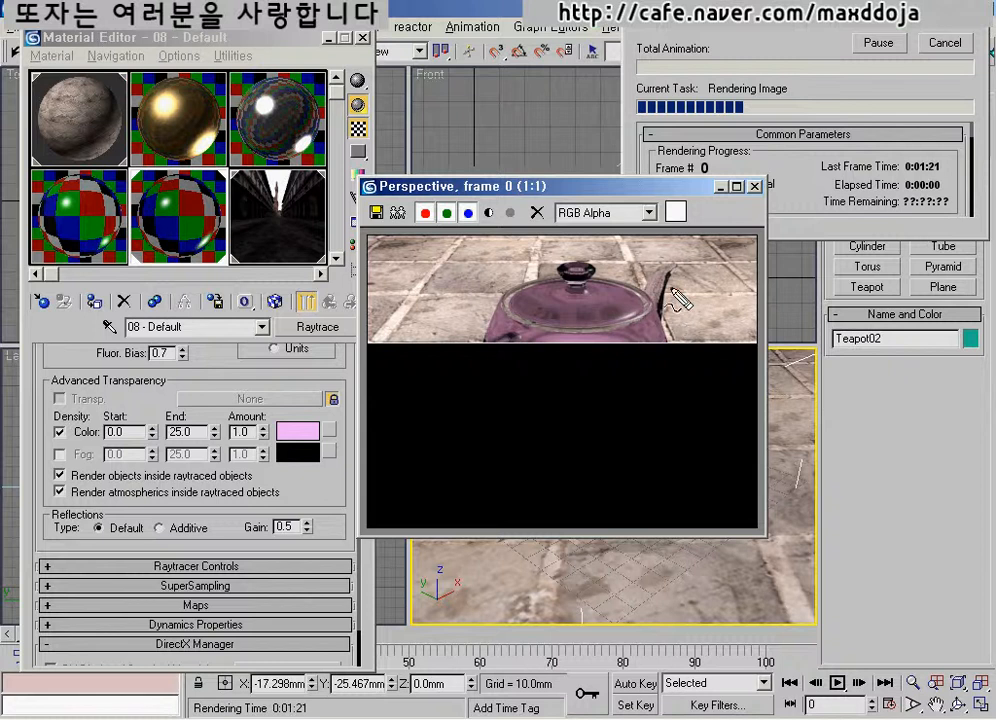
pyautogui.moveTo(667, 282)
pyautogui.mouseDown()
pyautogui.moveTo(688, 288)
pyautogui.moveTo(656, 277)
pyautogui.mouseUp()
pyautogui.moveTo(617, 345)
pyautogui.mouseDown()
pyautogui.moveTo(605, 311)
pyautogui.moveTo(567, 382)
pyautogui.moveTo(600, 367)
pyautogui.moveTo(619, 335)
pyautogui.mouseUp()
pyautogui.moveTo(661, 269); pyautogui.dragTo(660, 281)
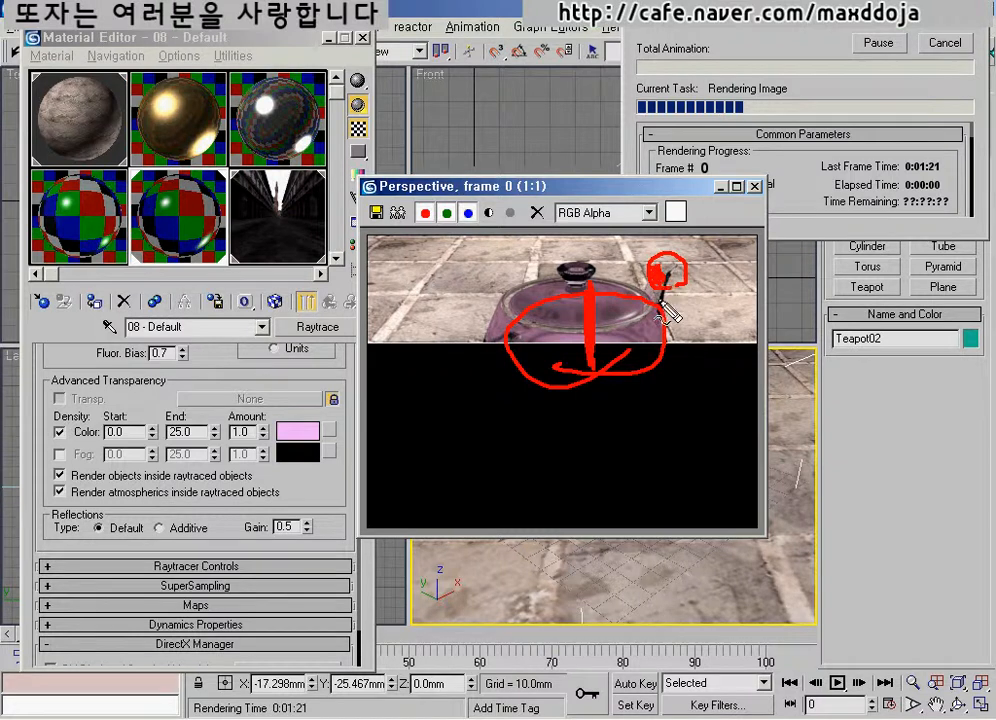
pyautogui.press('Escape')
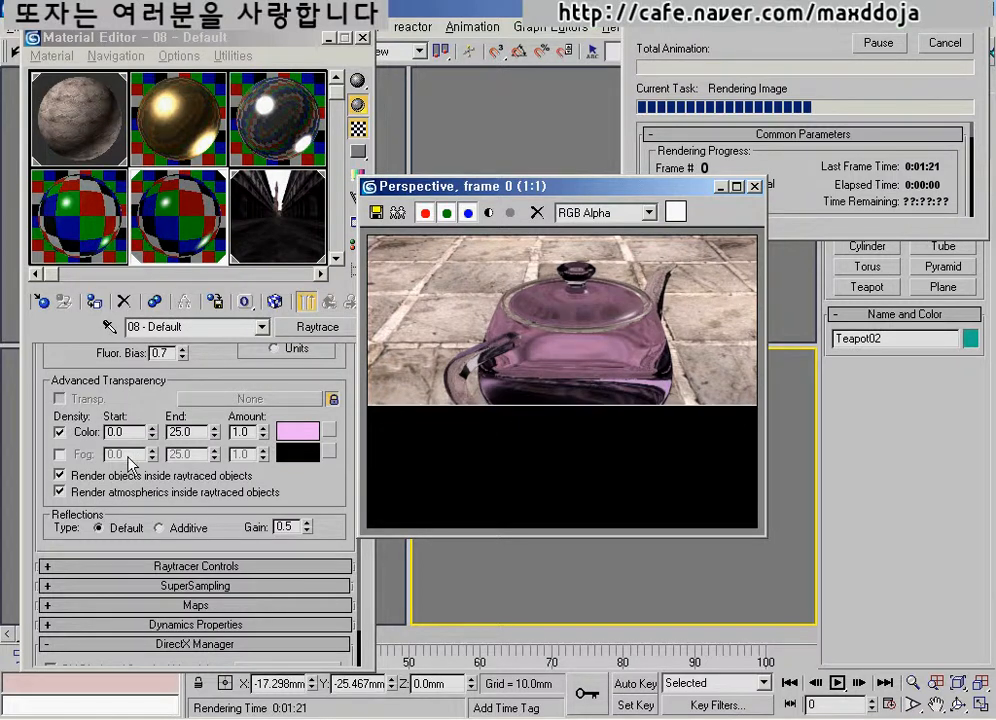
pyautogui.moveTo(100, 423)
pyautogui.mouseDown()
pyautogui.moveTo(200, 458)
pyautogui.moveTo(103, 426)
pyautogui.mouseUp()
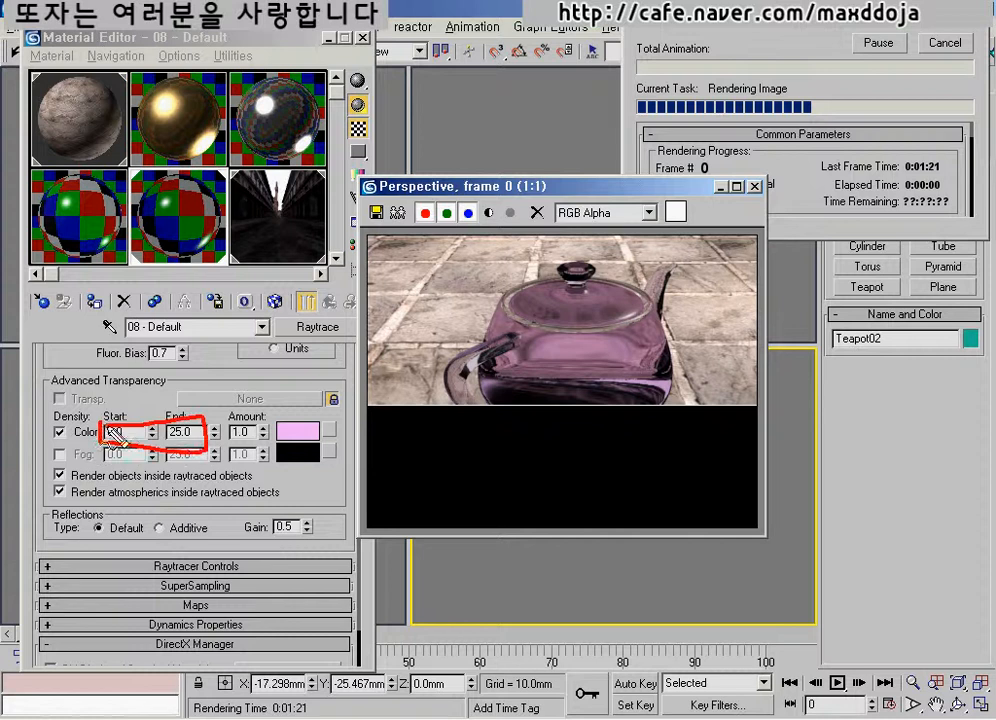
pyautogui.moveTo(186, 454)
pyautogui.mouseDown()
pyautogui.moveTo(188, 423)
pyautogui.moveTo(167, 455)
pyautogui.moveTo(189, 450)
pyautogui.mouseUp()
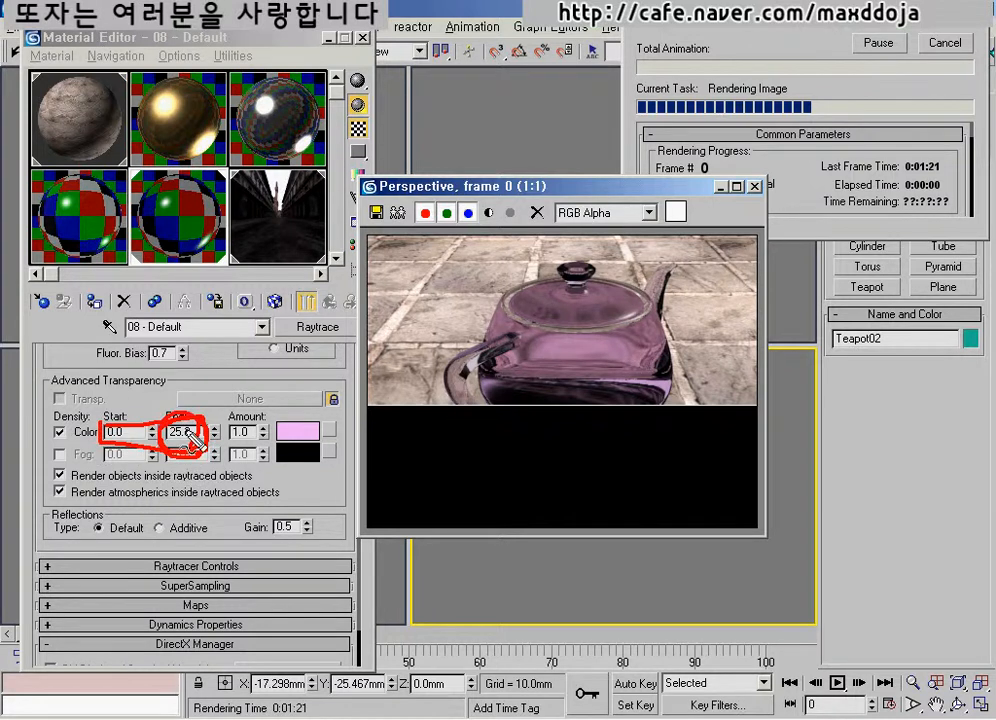
pyautogui.moveTo(174, 449)
pyautogui.mouseDown()
pyautogui.moveTo(170, 418)
pyautogui.moveTo(188, 448)
pyautogui.mouseUp()
pyautogui.press('Escape')
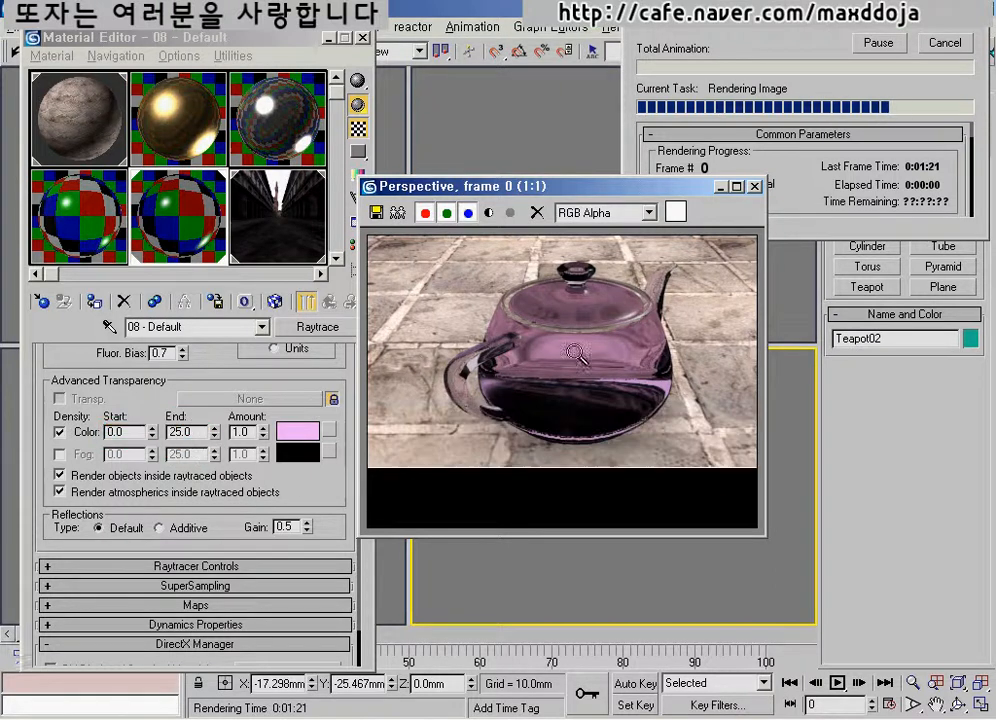
# Step: Move the rendered frame beside the material settings and set the color density's end distance to 5
pyautogui.click(506, 192)
pyautogui.moveTo(506, 192); pyautogui.dragTo(543, 175)
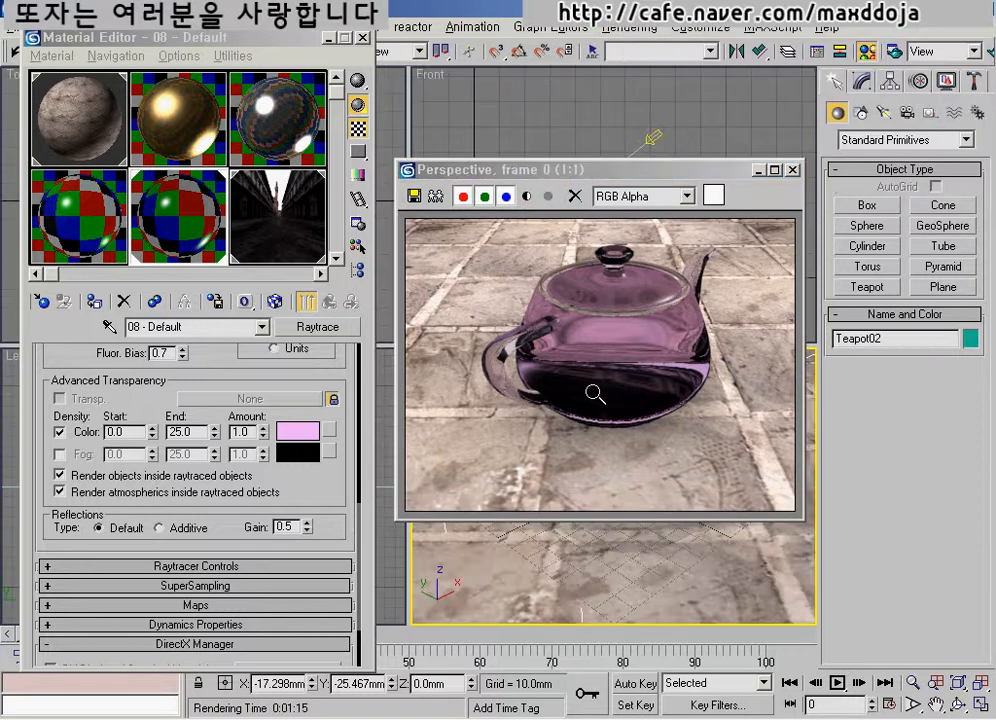
pyautogui.doubleClick(186, 432)
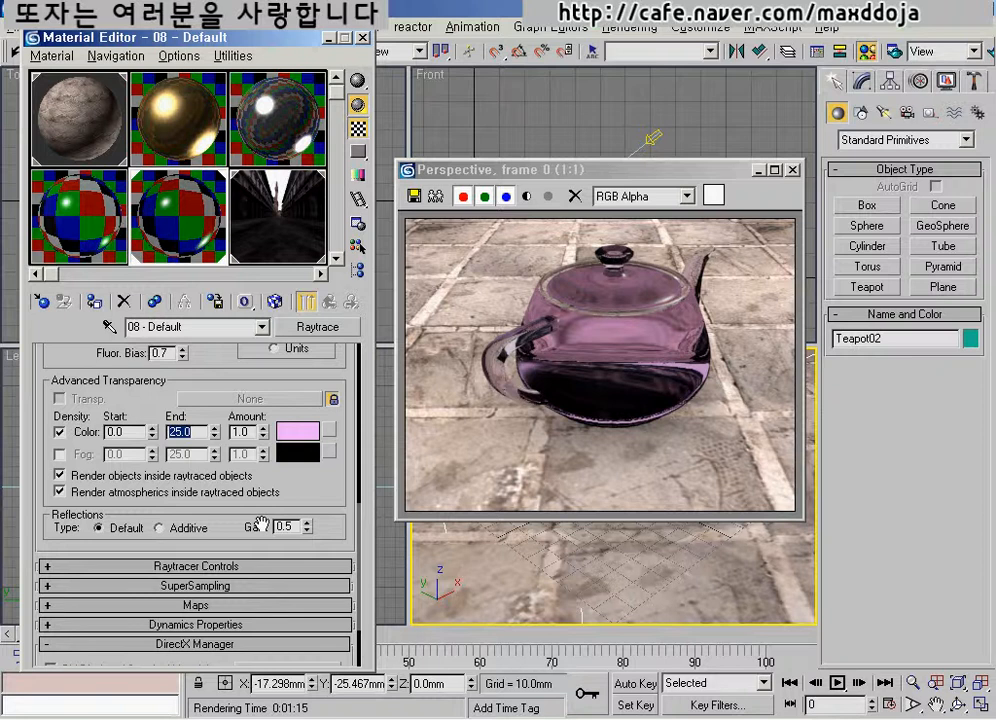
pyautogui.write('5')
pyautogui.press('Return')
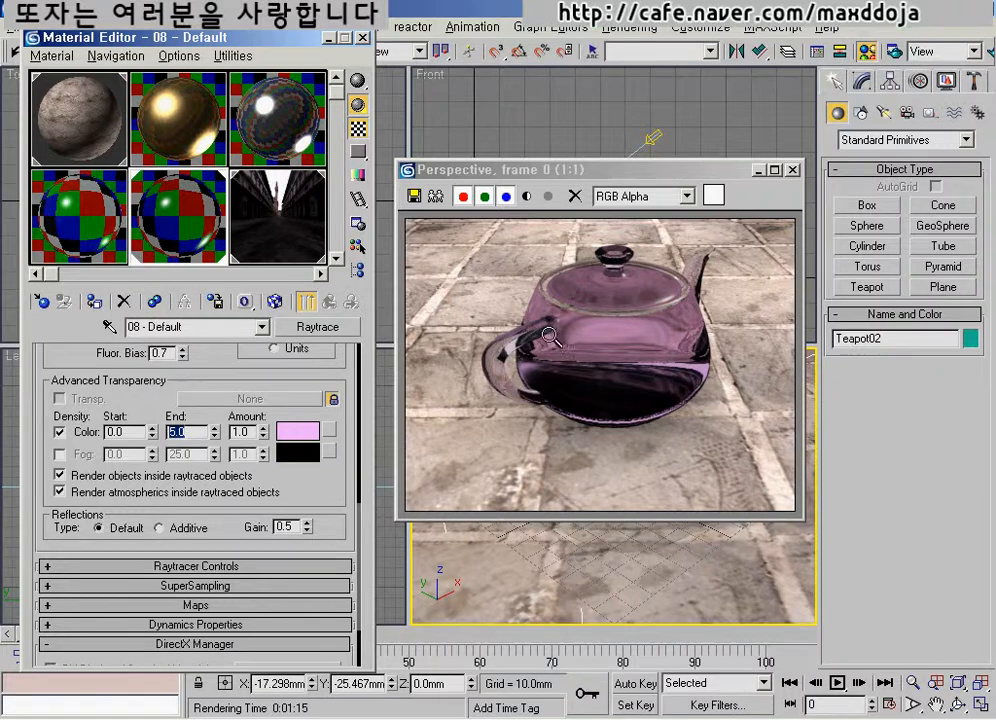
# Step: Render the perspective view partway with the shorter density distance and clone the rendered frame for comparison
pyautogui.press('F9')
pyautogui.moveTo(620, 168); pyautogui.dragTo(603, 130)
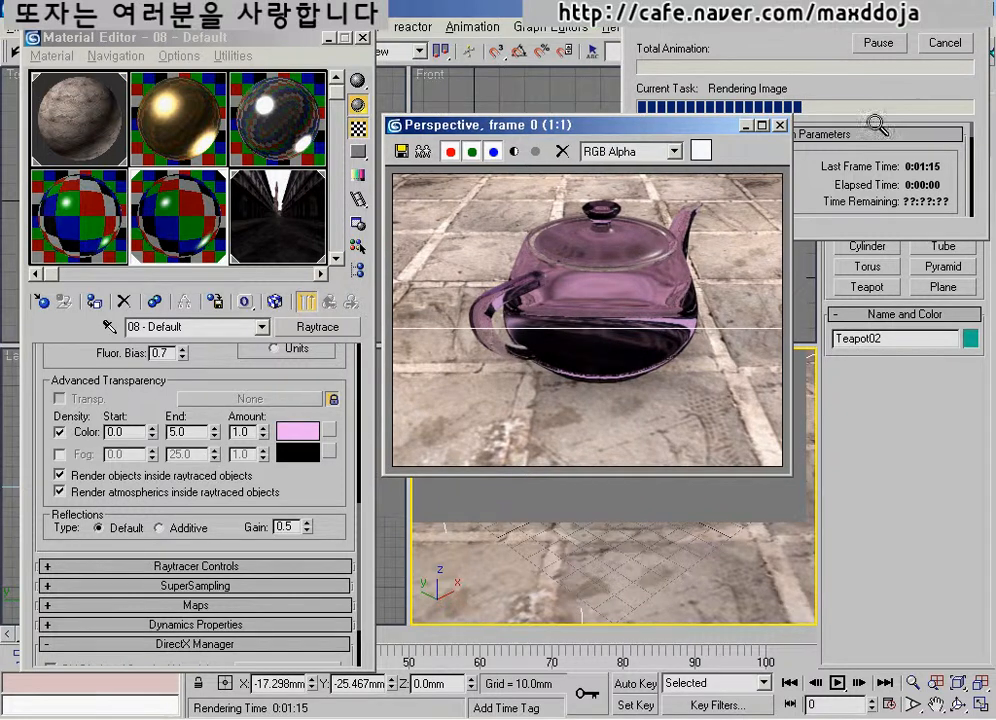
pyautogui.click(945, 45)
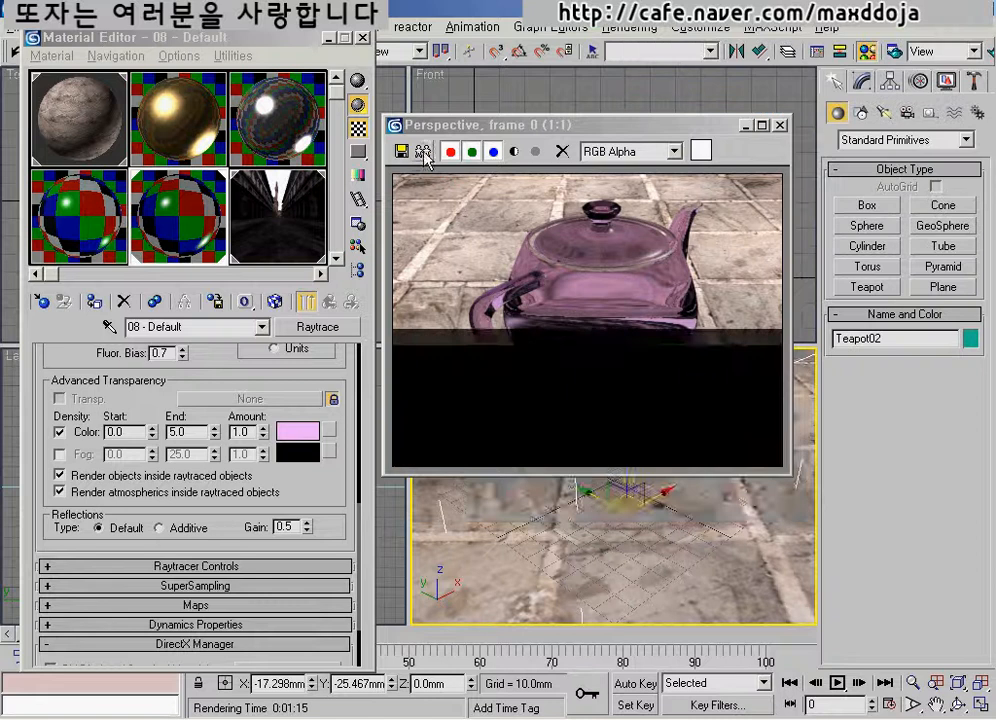
pyautogui.click(422, 152)
pyautogui.moveTo(527, 213); pyautogui.dragTo(701, 321)
pyautogui.click(490, 124)
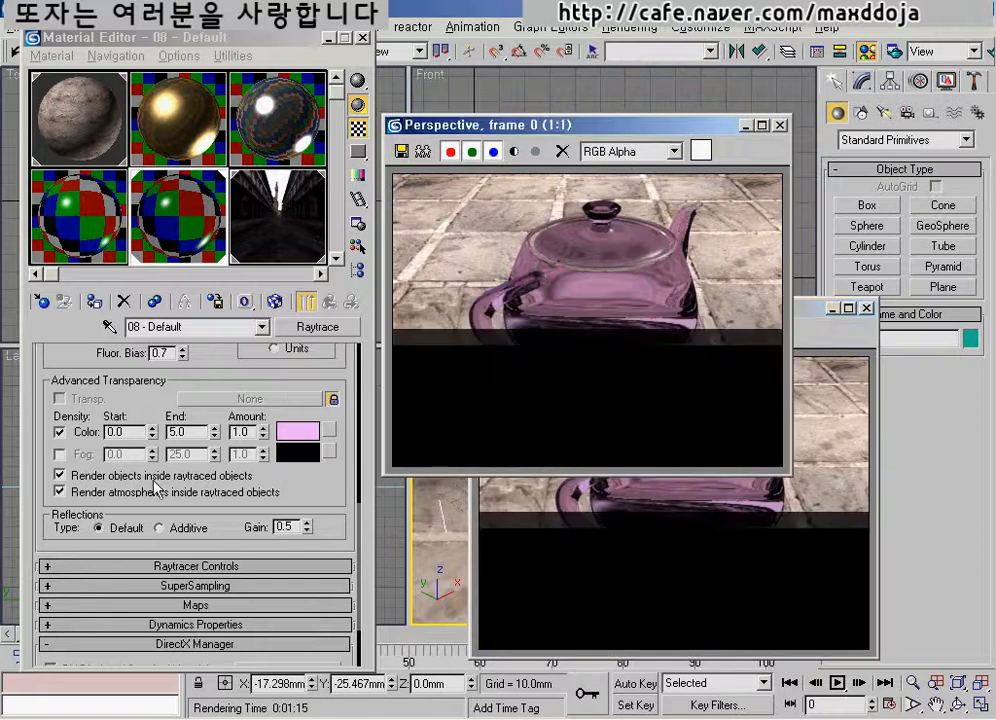
# Step: Set the color density's end distance to 100 and render the perspective view alongside the cloned frame
pyautogui.doubleClick(185, 432)
pyautogui.write('100')
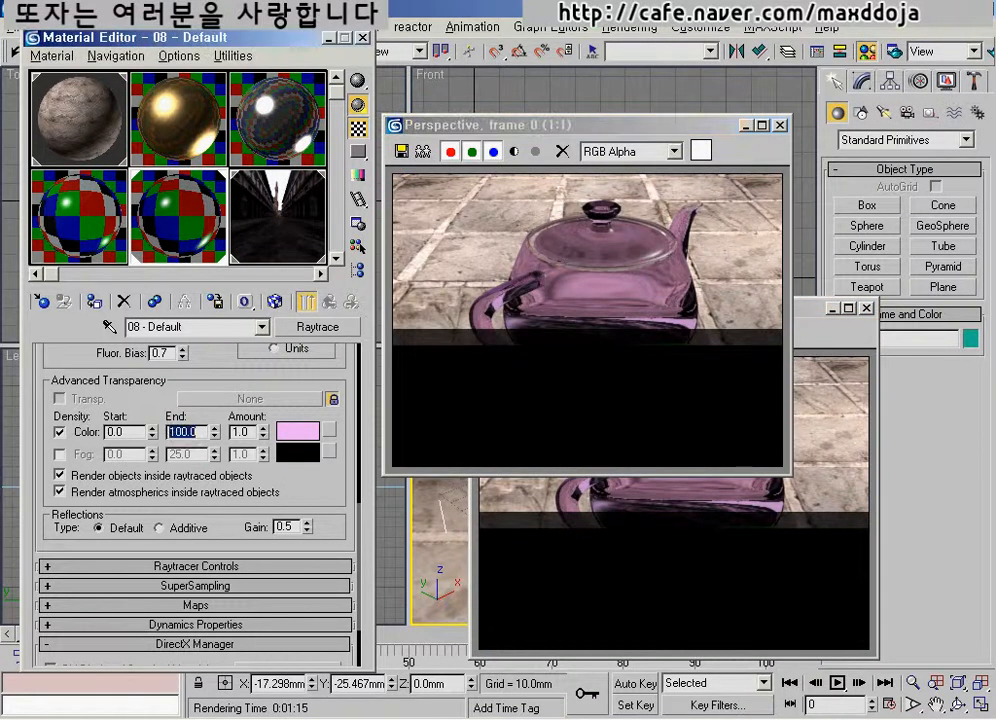
pyautogui.click(991, 57)
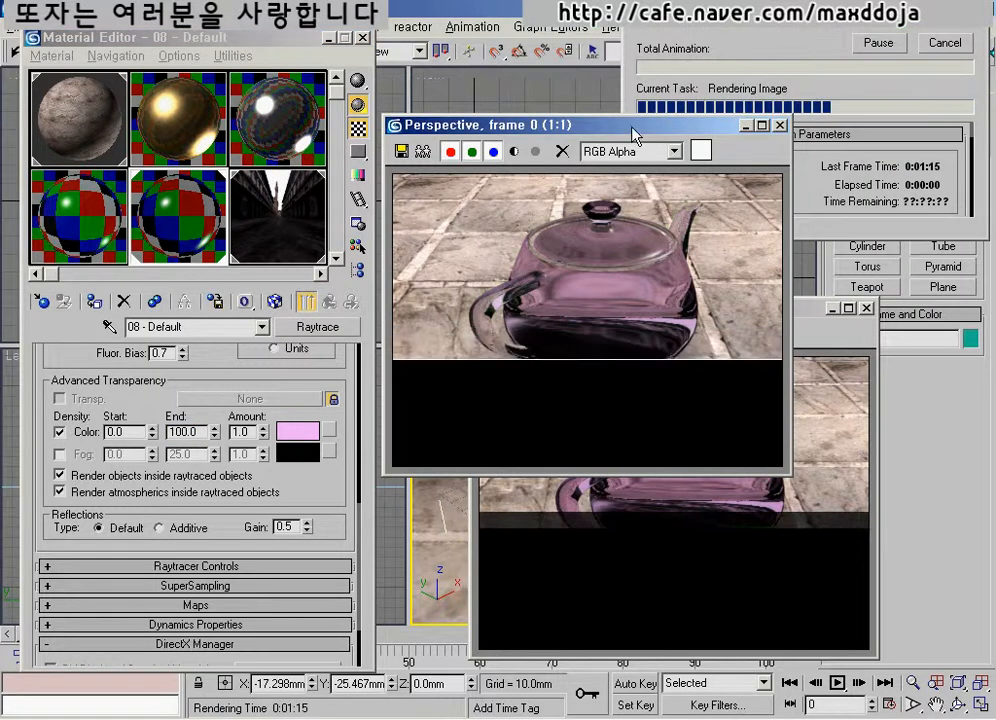
pyautogui.moveTo(633, 133)
pyautogui.mouseDown()
pyautogui.moveTo(641, 131)
pyautogui.moveTo(580, 122)
pyautogui.moveTo(518, 143)
pyautogui.moveTo(334, 131)
pyautogui.mouseUp()
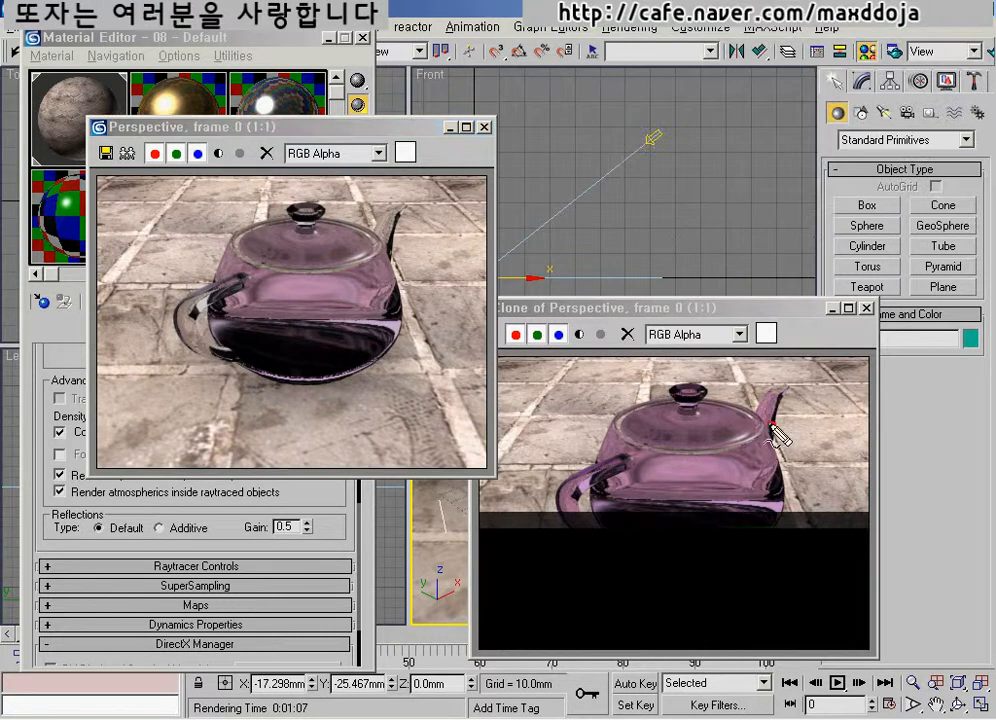
pyautogui.moveTo(776, 432)
pyautogui.mouseDown()
pyautogui.moveTo(729, 471)
pyautogui.moveTo(778, 418)
pyautogui.moveTo(716, 473)
pyautogui.moveTo(759, 448)
pyautogui.moveTo(667, 478)
pyautogui.mouseUp()
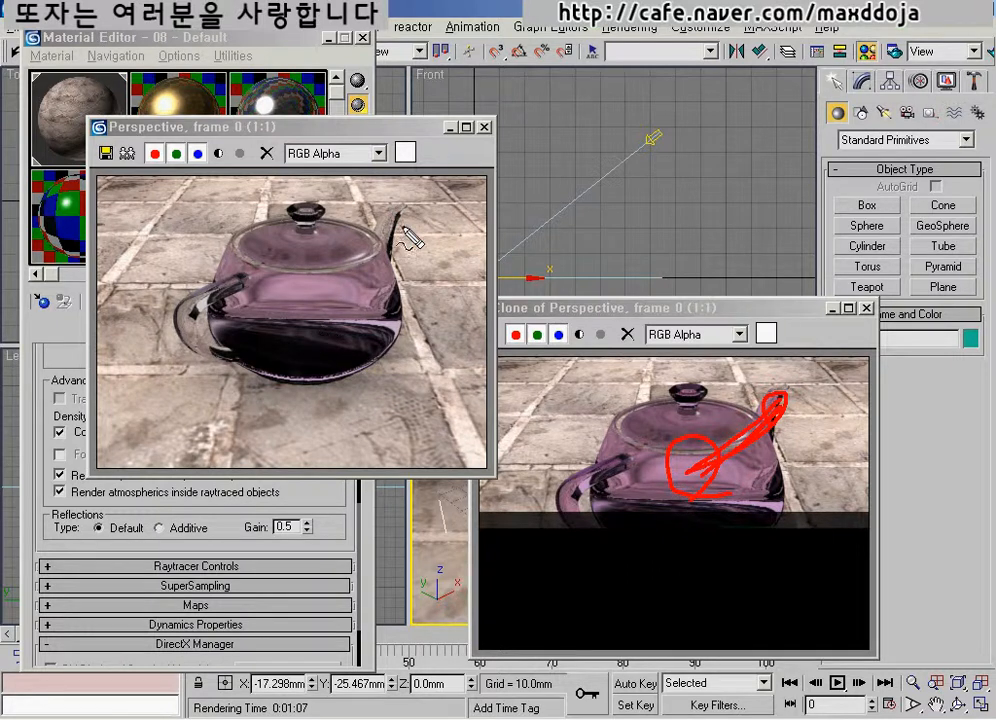
pyautogui.moveTo(407, 236)
pyautogui.mouseDown()
pyautogui.moveTo(390, 222)
pyautogui.moveTo(405, 240)
pyautogui.moveTo(413, 207)
pyautogui.mouseUp()
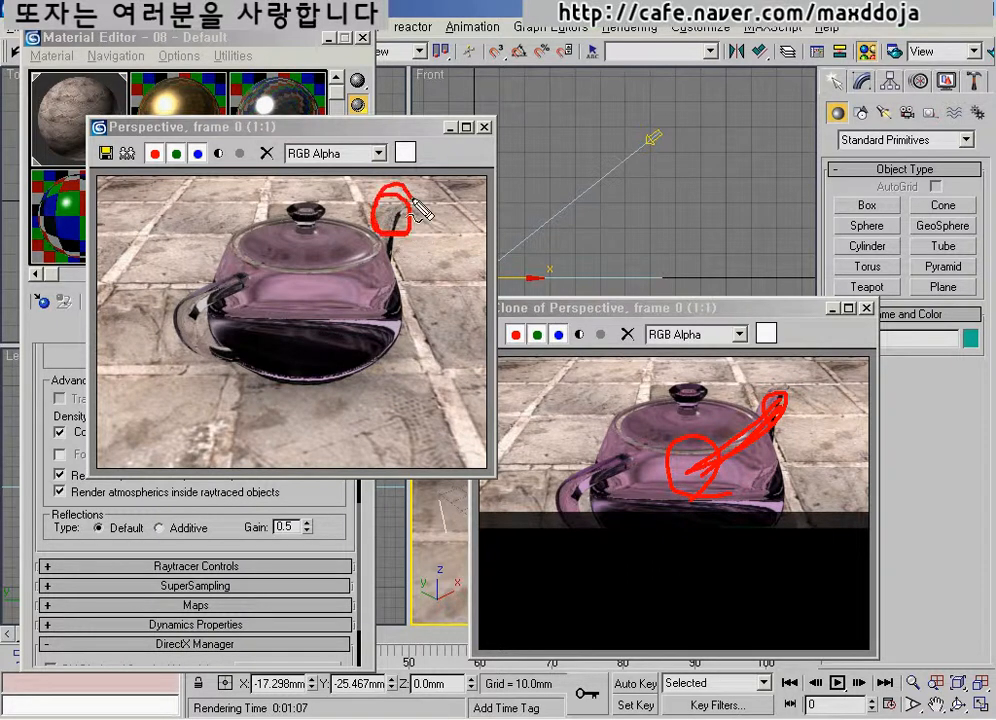
pyautogui.moveTo(185, 322)
pyautogui.mouseDown()
pyautogui.moveTo(165, 335)
pyautogui.moveTo(200, 310)
pyautogui.mouseUp()
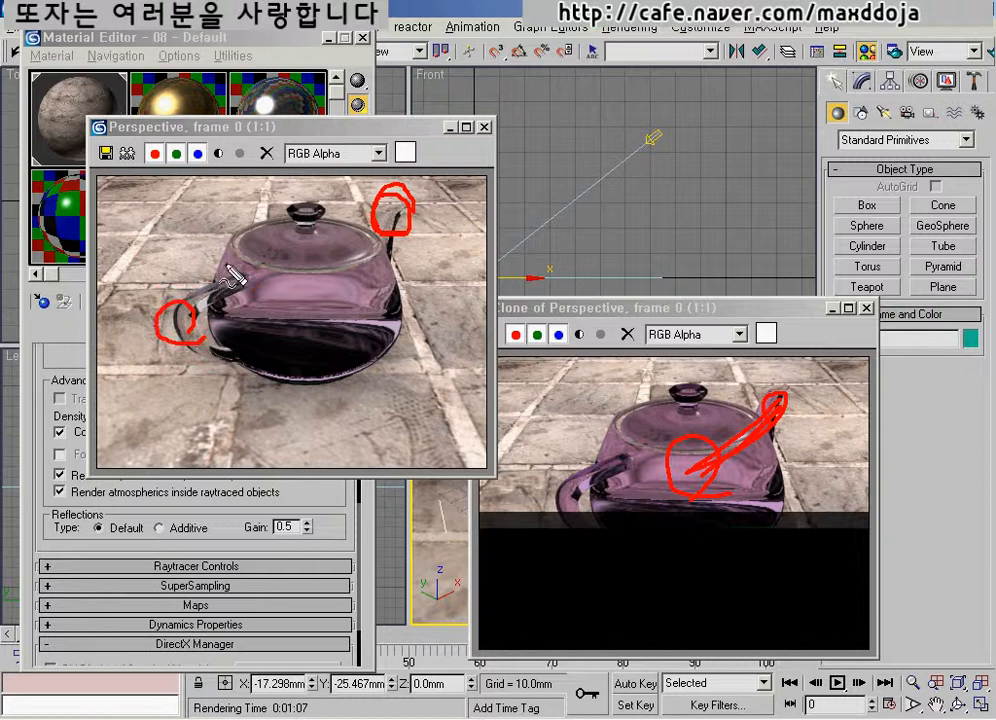
pyautogui.moveTo(225, 264)
pyautogui.mouseDown()
pyautogui.moveTo(359, 309)
pyautogui.moveTo(245, 178)
pyautogui.moveTo(198, 245)
pyautogui.moveTo(295, 205)
pyautogui.moveTo(269, 299)
pyautogui.moveTo(307, 238)
pyautogui.moveTo(343, 308)
pyautogui.mouseUp()
pyautogui.press('Escape')
# Step: Set the color density's end distance to 25 and reposition the rendered perspective frame
pyautogui.moveTo(328, 127); pyautogui.dragTo(744, 8)
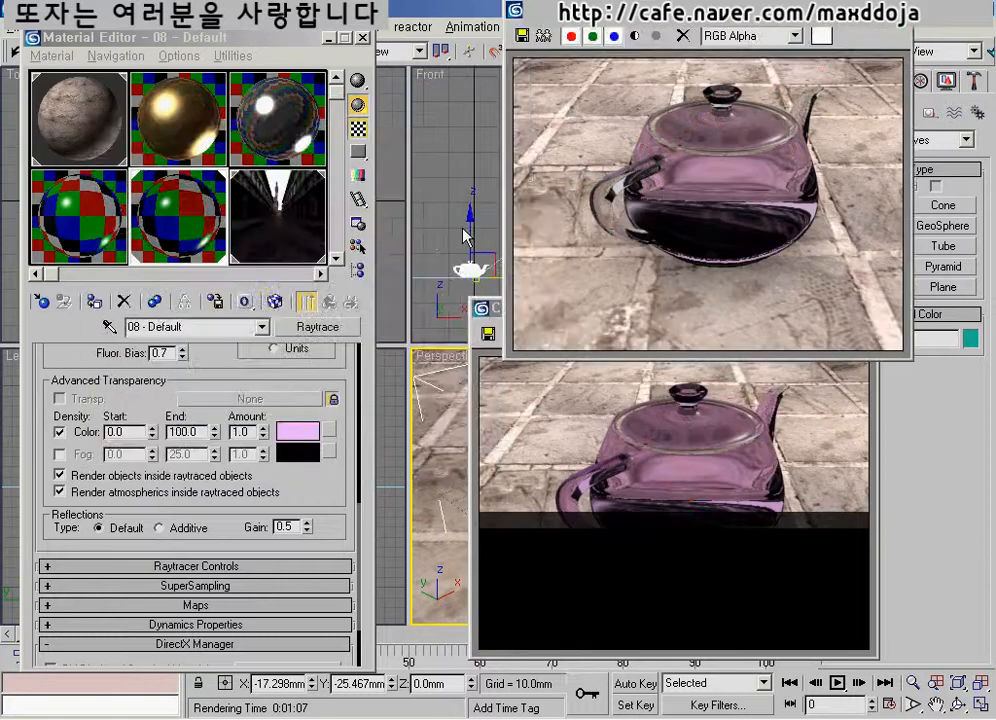
pyautogui.doubleClick(178, 432)
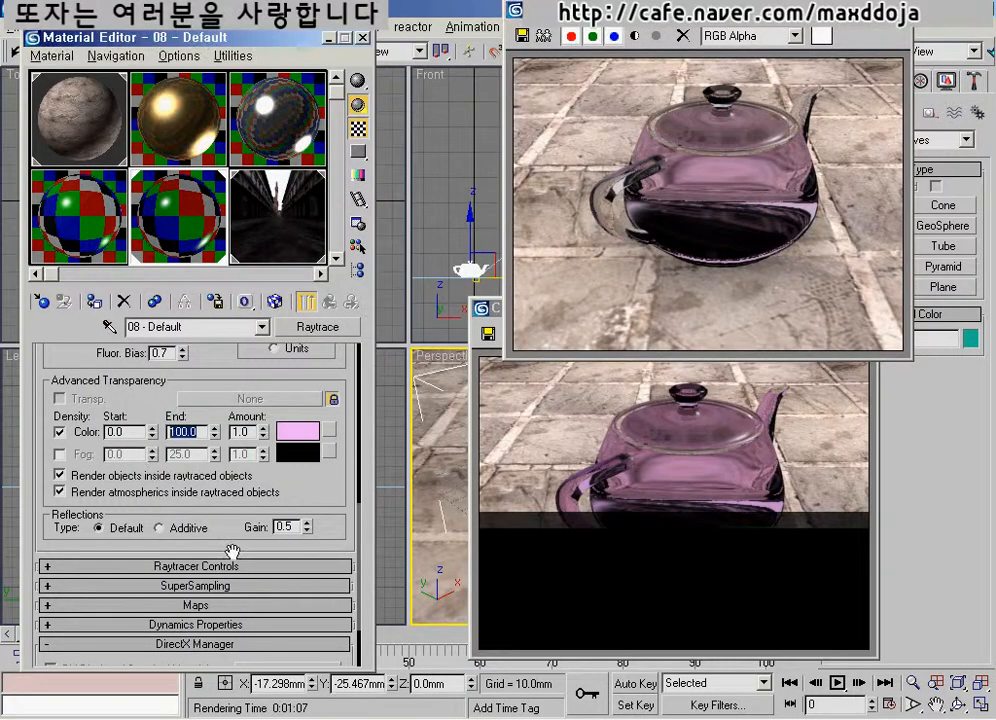
pyautogui.write('25')
pyautogui.press('Return')
pyautogui.moveTo(553, 18); pyautogui.dragTo(431, 128)
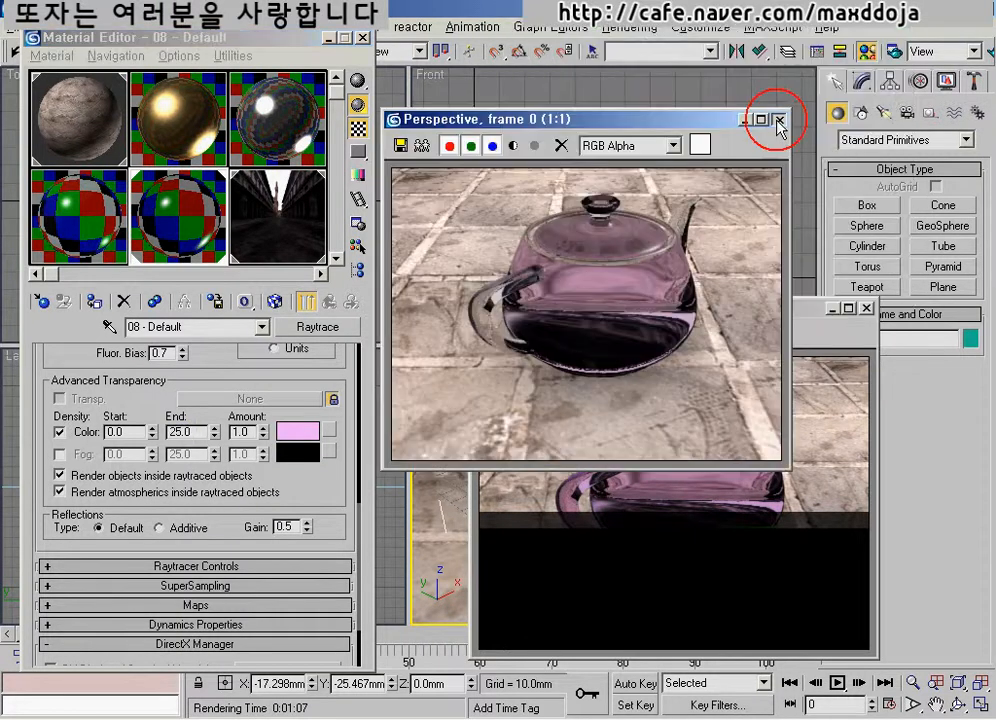
# Step: Close the latest perspective render and place the cloned frame beside the material settings
pyautogui.click(777, 119)
pyautogui.click(213, 432)
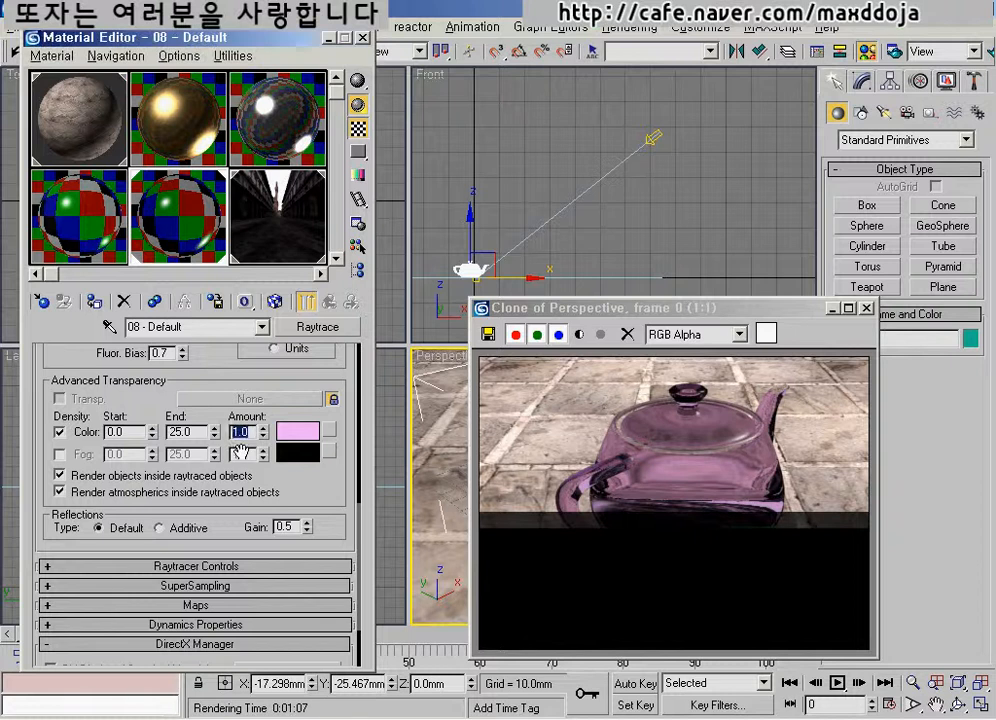
pyautogui.moveTo(525, 312); pyautogui.dragTo(461, 194)
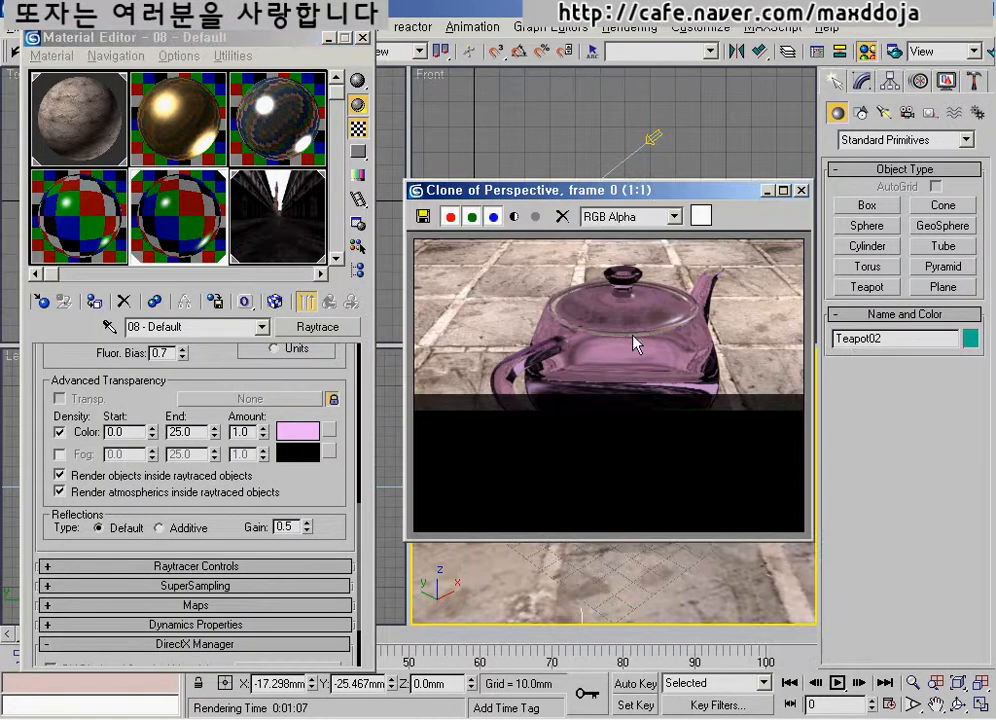
pyautogui.doubleClick(241, 432)
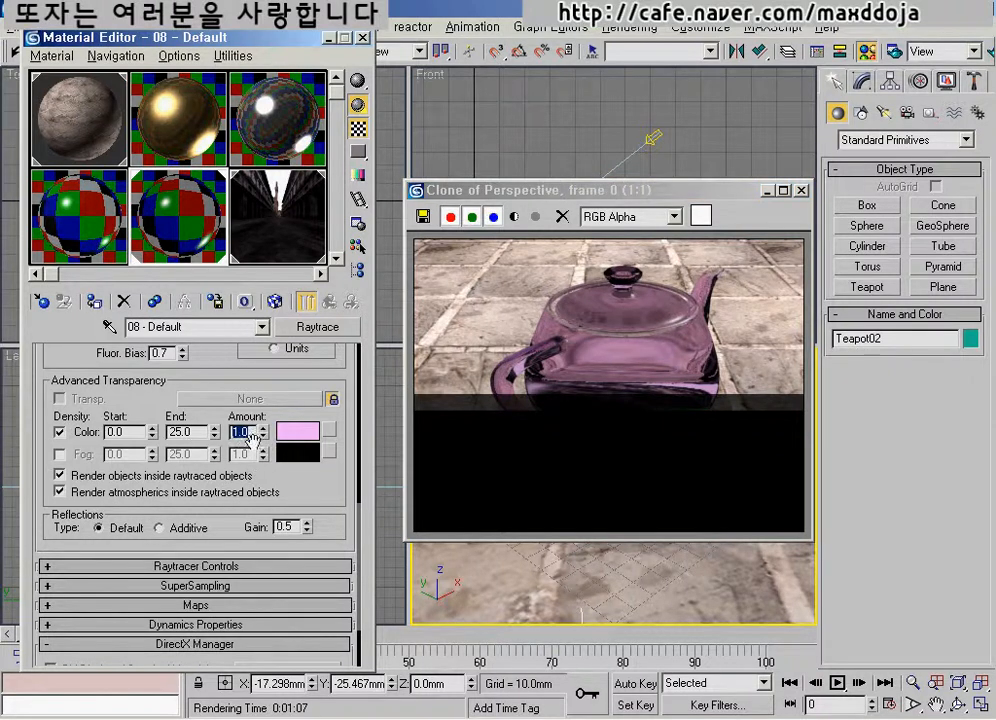
pyautogui.scroll(10, 268, 398)
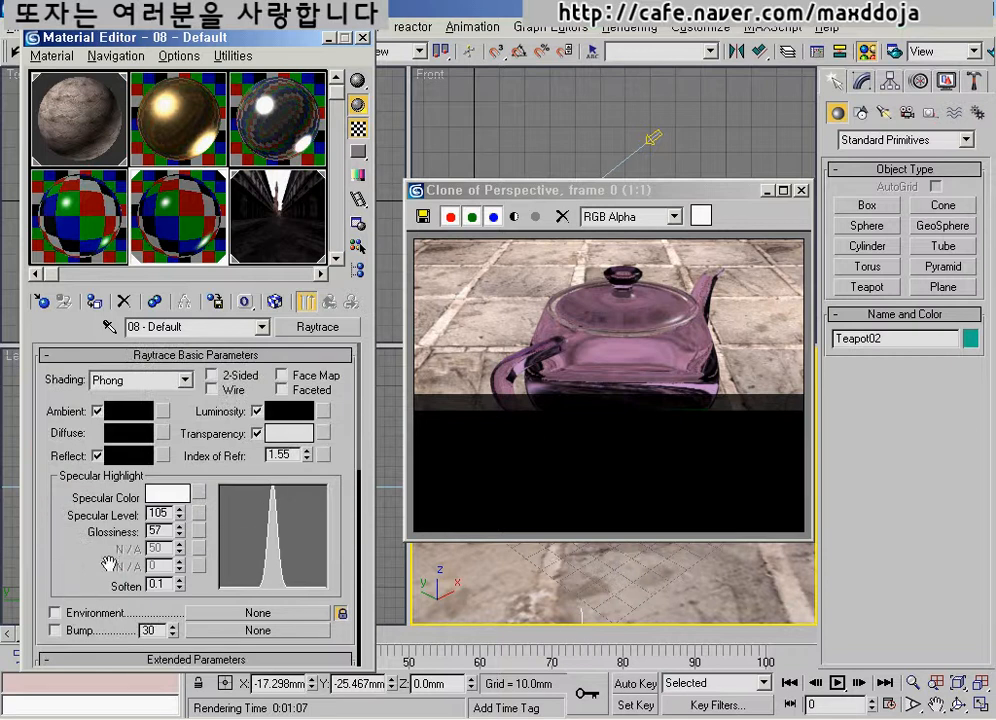
pyautogui.scroll(-3, 136, 448)
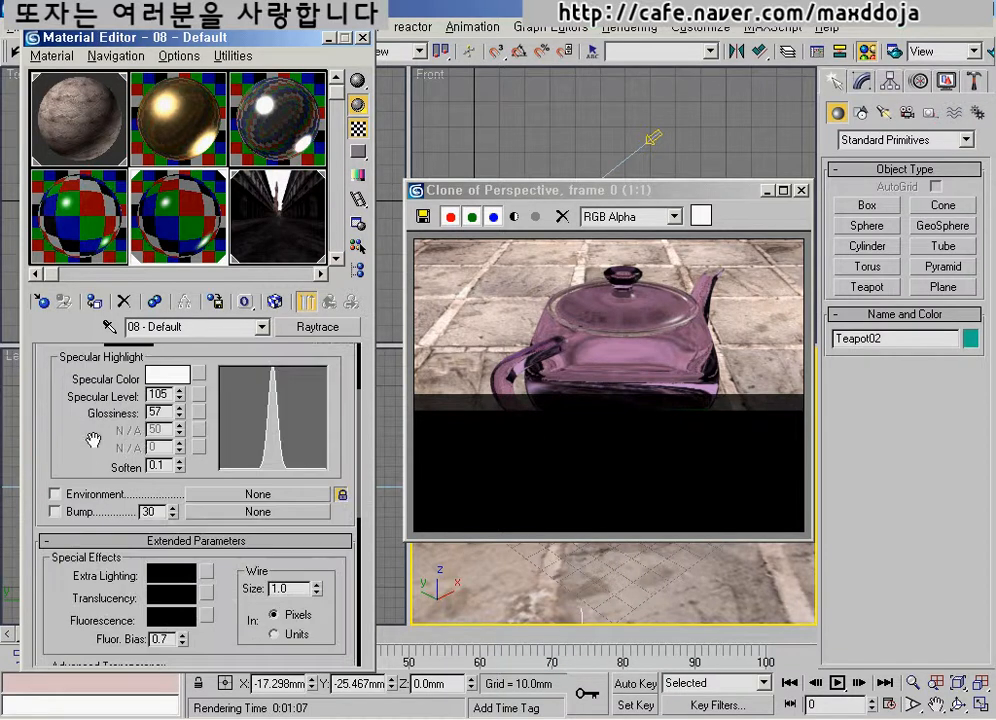
# Step: Change the Raytrace glass's advanced transparency color density to a pale green of about RGB 216, 240, 222
pyautogui.moveTo(132, 452); pyautogui.dragTo(84, 572)
pyautogui.scroll(-10, 84, 572)
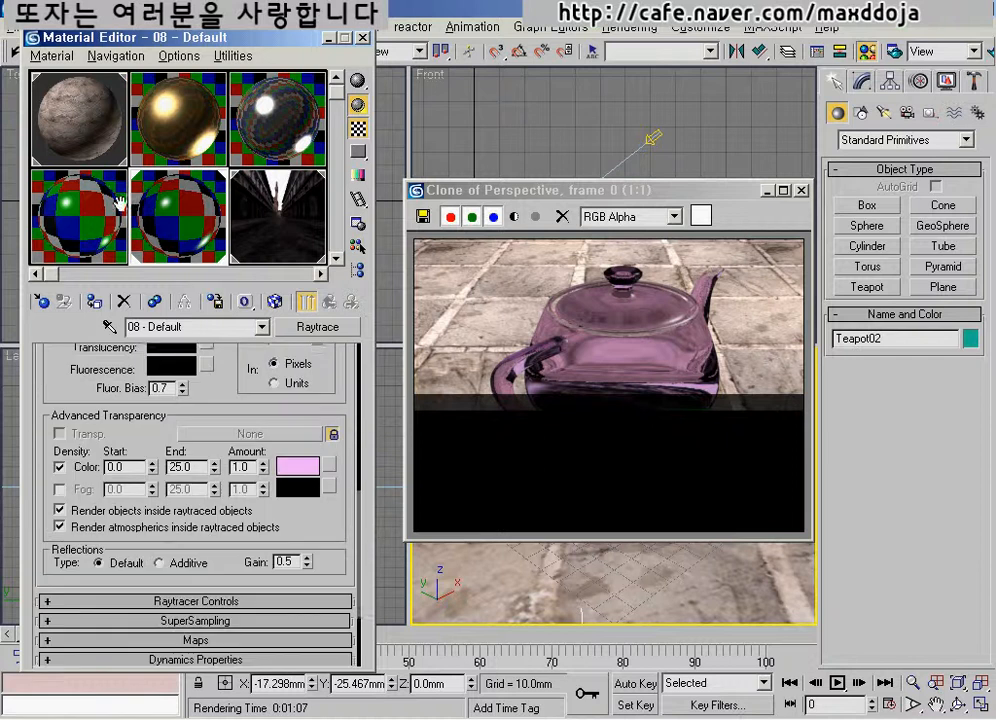
pyautogui.click(298, 466)
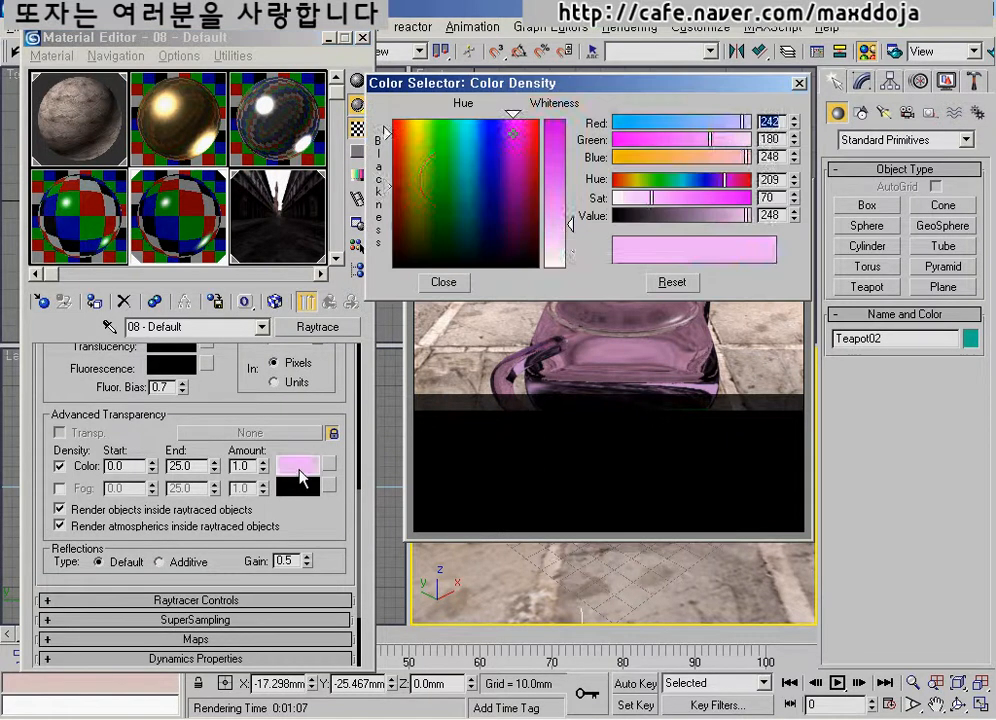
pyautogui.moveTo(507, 218); pyautogui.dragTo(449, 176)
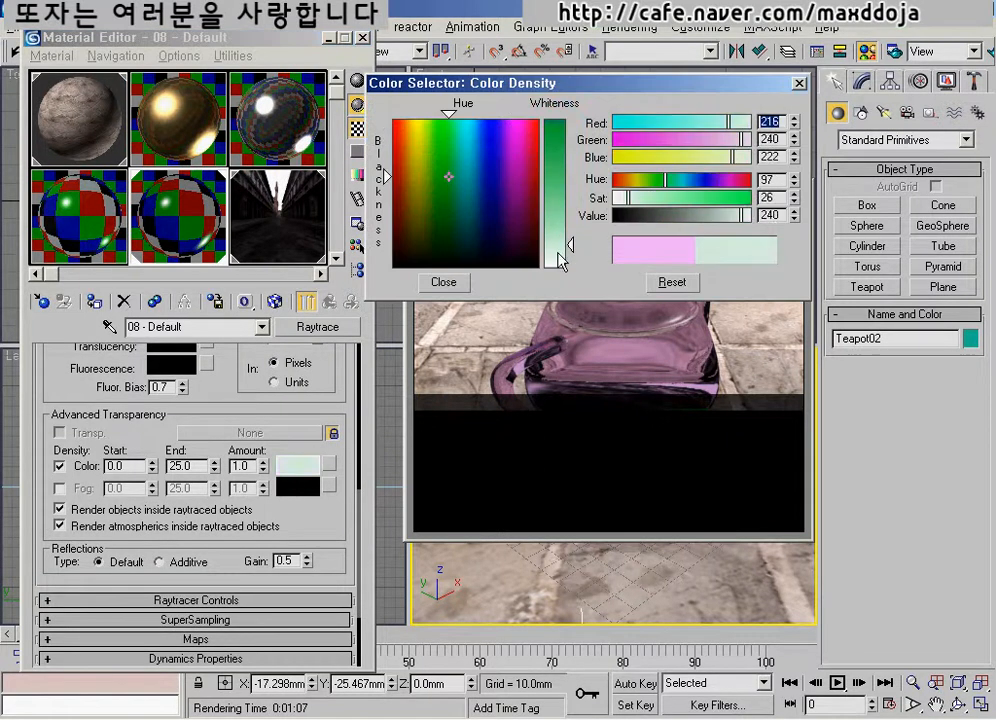
pyautogui.click(565, 245)
pyautogui.click(443, 282)
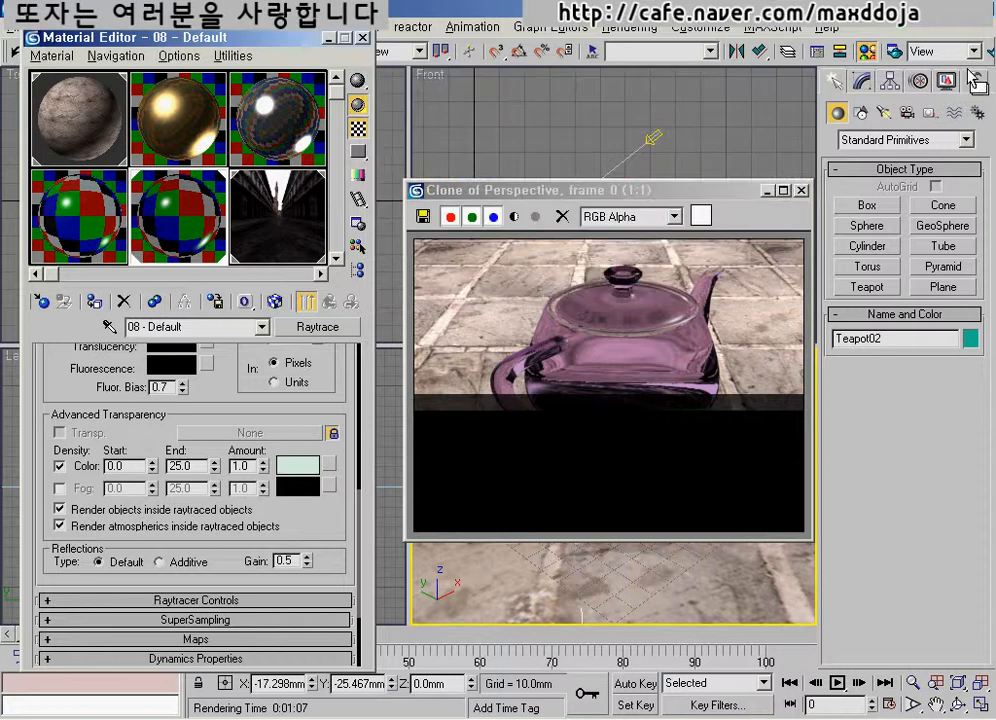
# Step: Render the perspective view partway to check the green tint, moving the frame clear of the material settings, and cancel the render
pyautogui.click(760, 50)
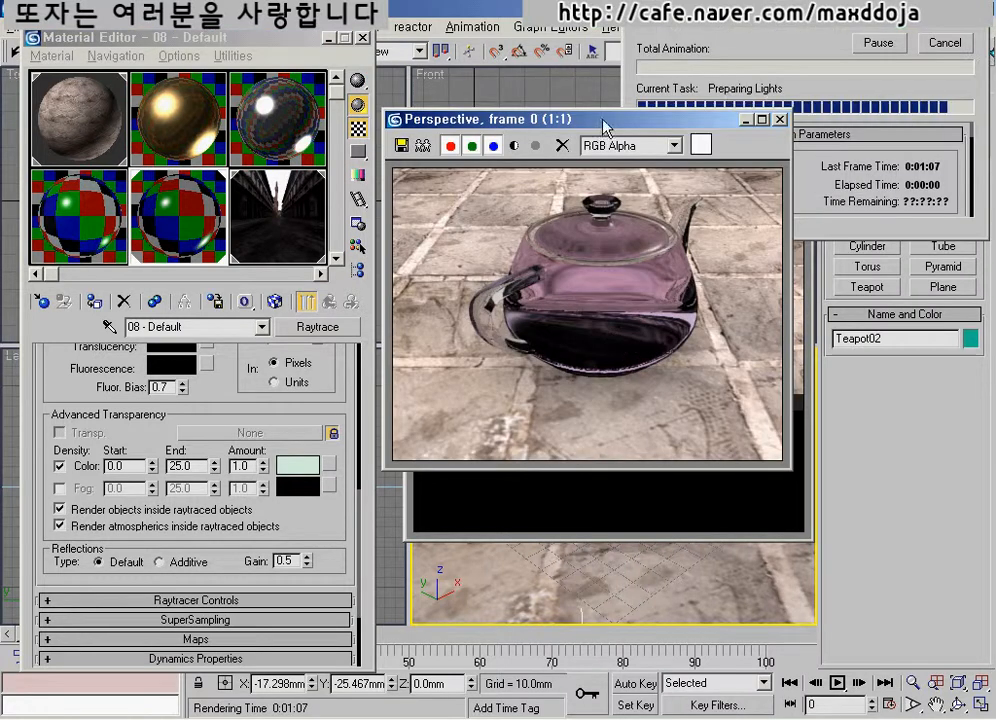
pyautogui.moveTo(609, 124); pyautogui.dragTo(645, 122)
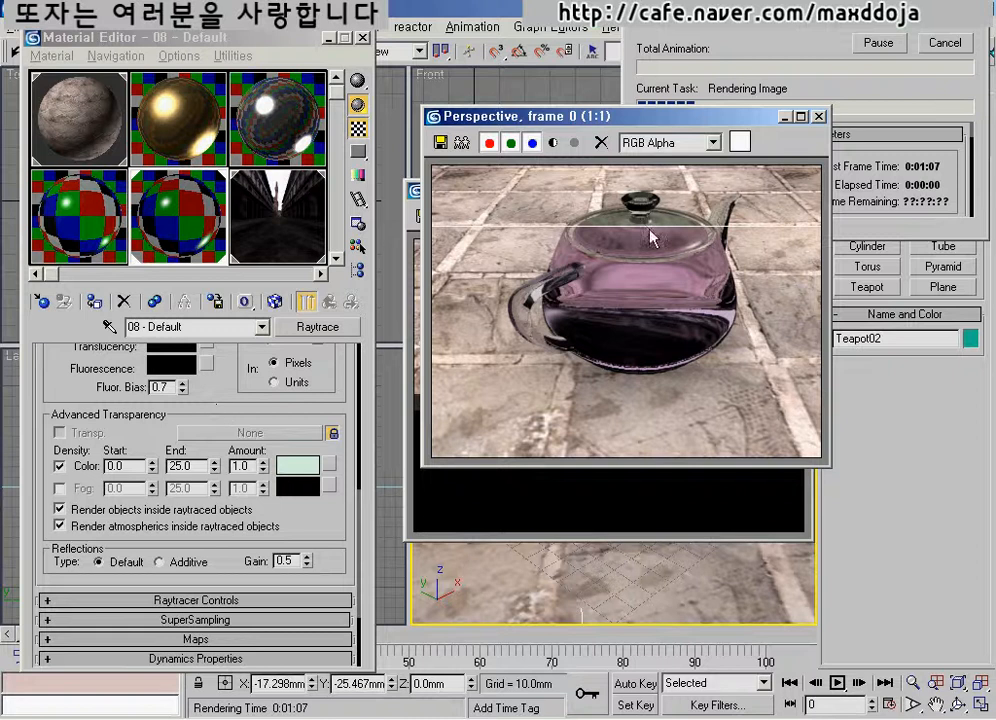
pyautogui.click(948, 42)
# Step: Set the Raytrace material's Reflect color to dark gray with a value of 40 and render the perspective view again
pyautogui.moveTo(196, 405); pyautogui.dragTo(180, 607)
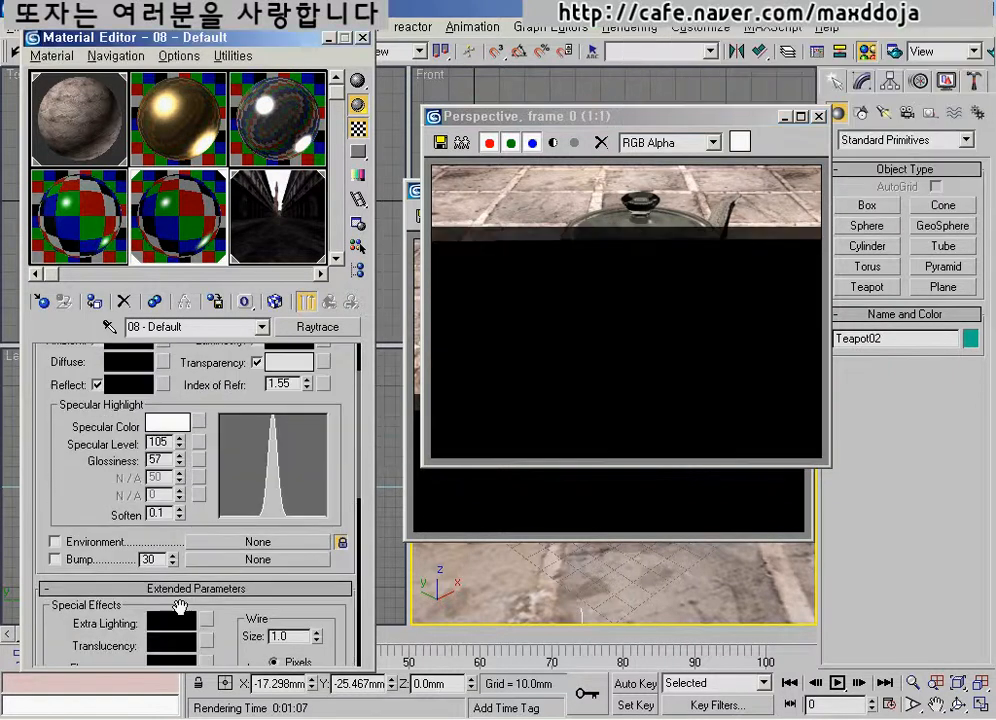
pyautogui.moveTo(50, 375); pyautogui.dragTo(50, 446)
pyautogui.click(128, 455)
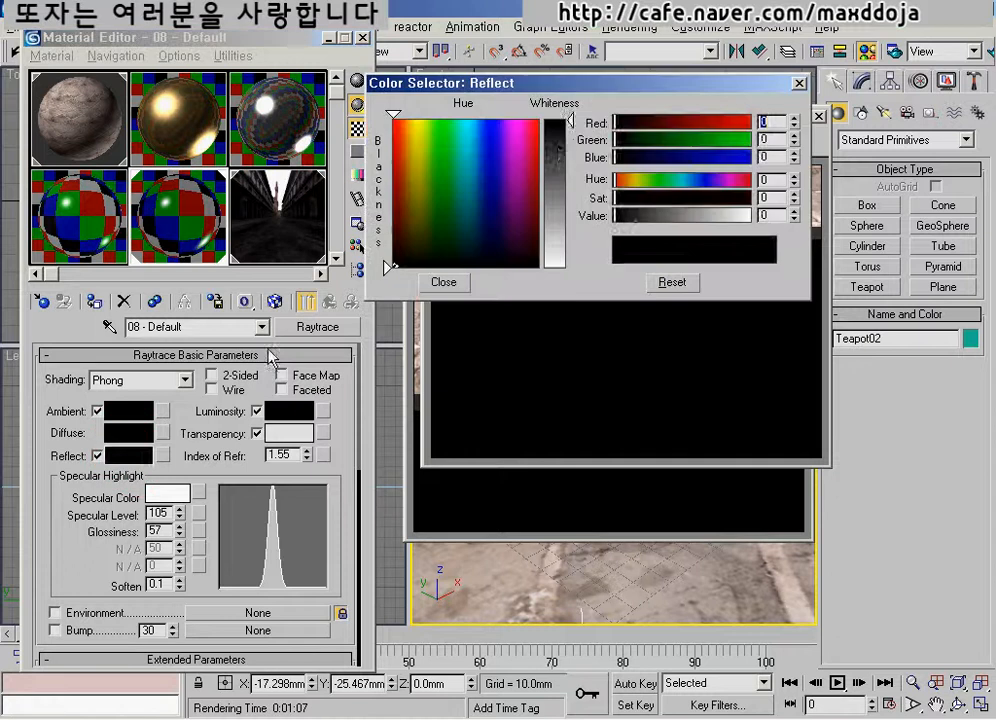
pyautogui.click(561, 145)
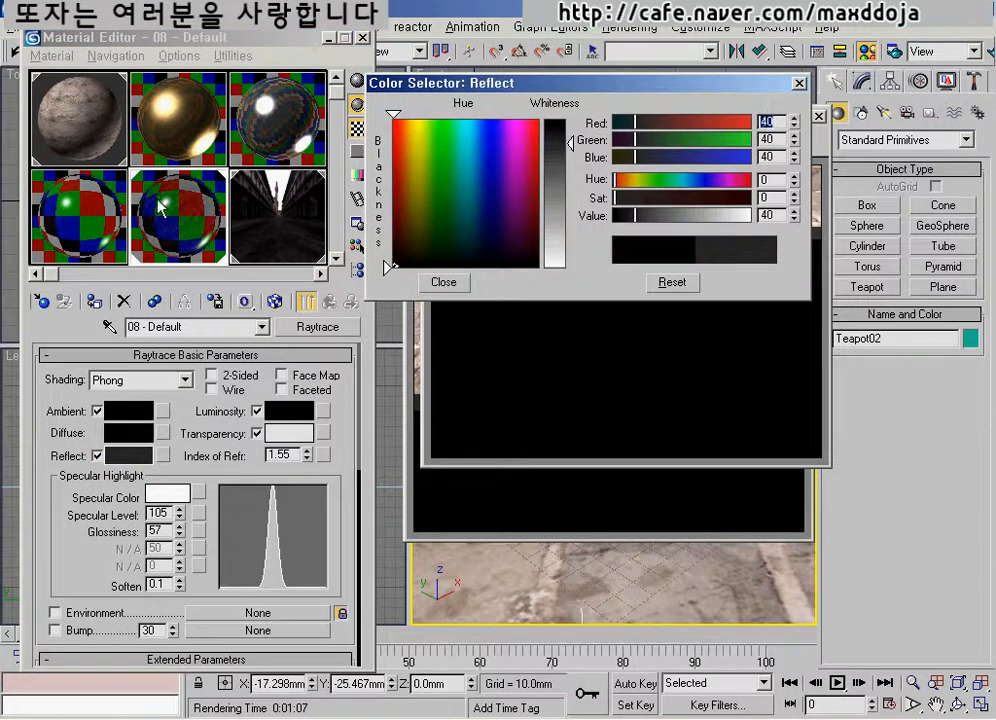
pyautogui.click(443, 282)
pyautogui.press('F9')
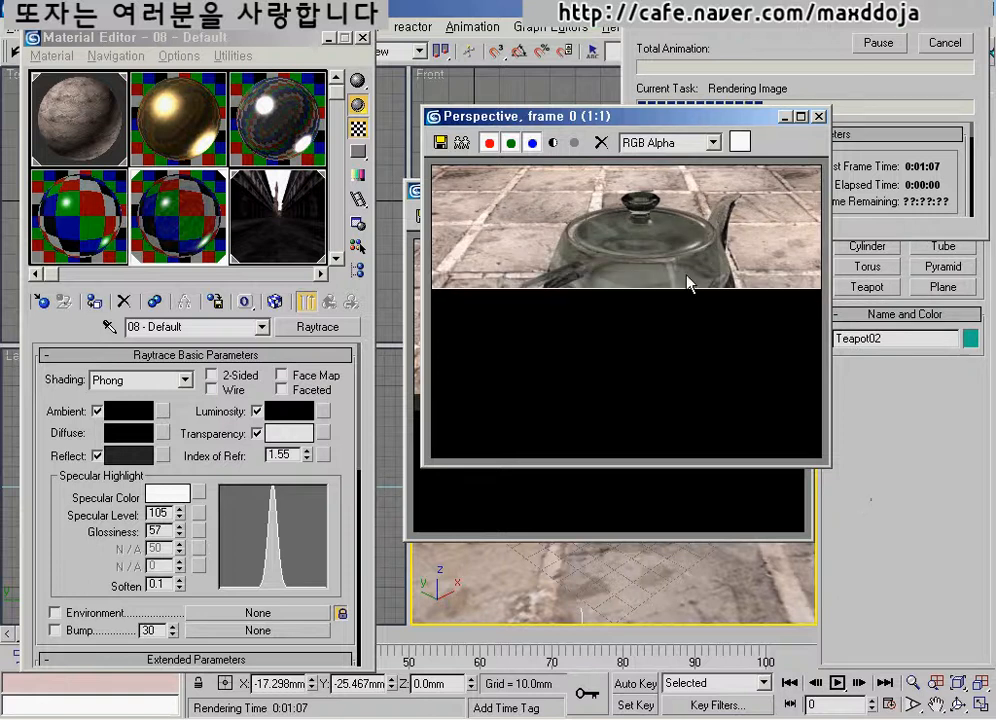
pyautogui.hotkey('ctrl', 'shift', 'd')
pyautogui.moveTo(669, 261)
pyautogui.mouseDown()
pyautogui.moveTo(674, 292)
pyautogui.moveTo(668, 262)
pyautogui.mouseUp()
pyautogui.moveTo(603, 236); pyautogui.dragTo(664, 256)
pyautogui.moveTo(529, 244); pyautogui.dragTo(566, 258)
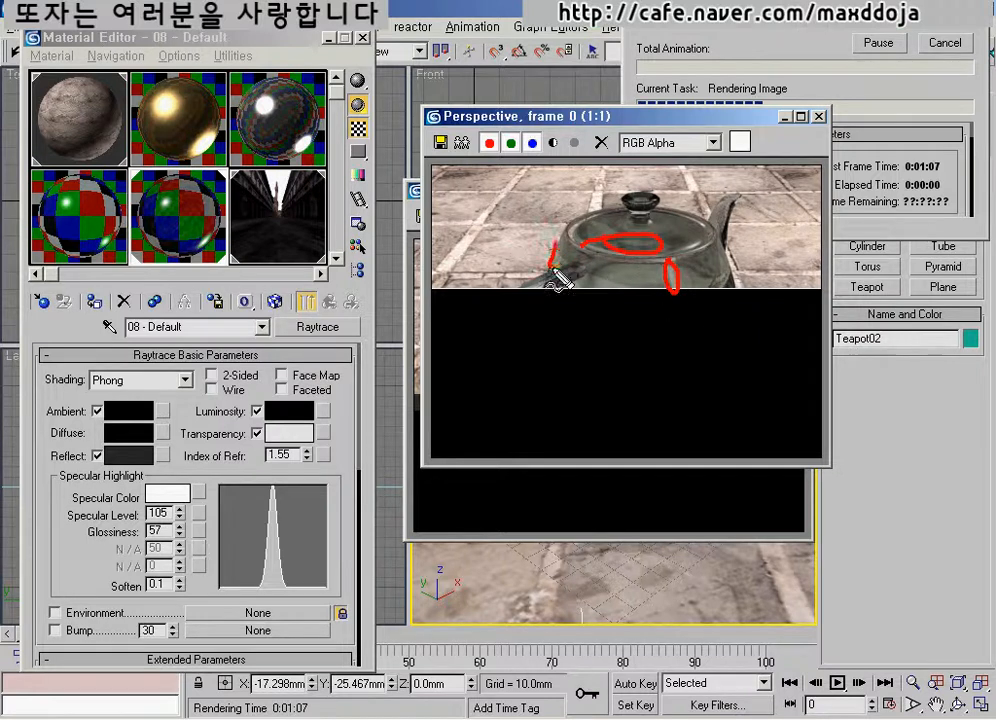
pyautogui.press('Escape')
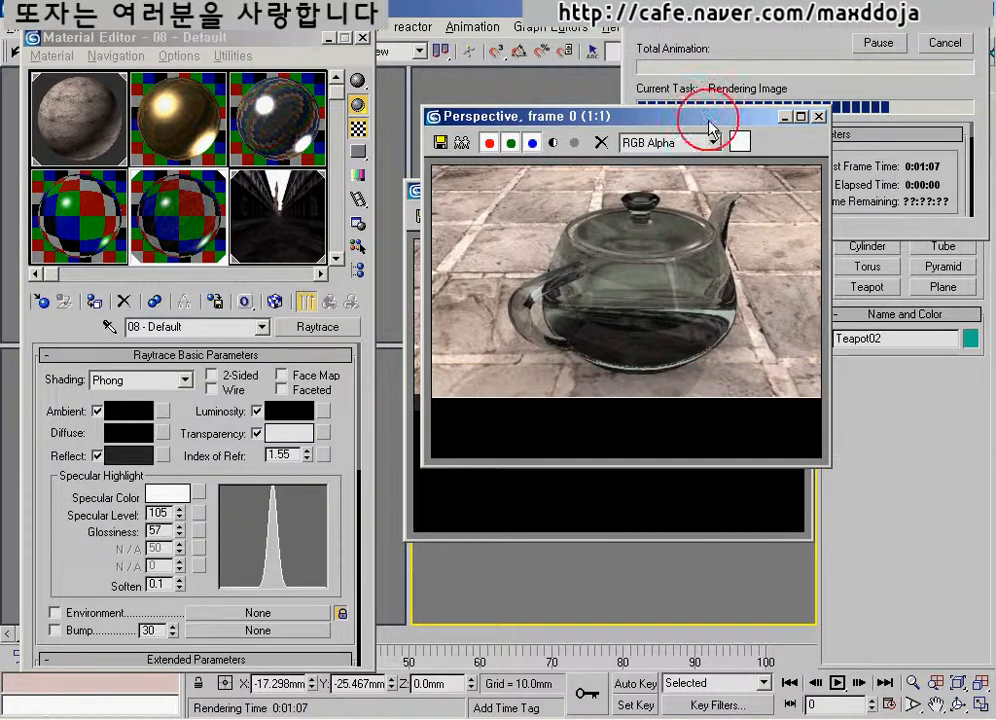
pyautogui.moveTo(707, 122); pyautogui.dragTo(710, 132)
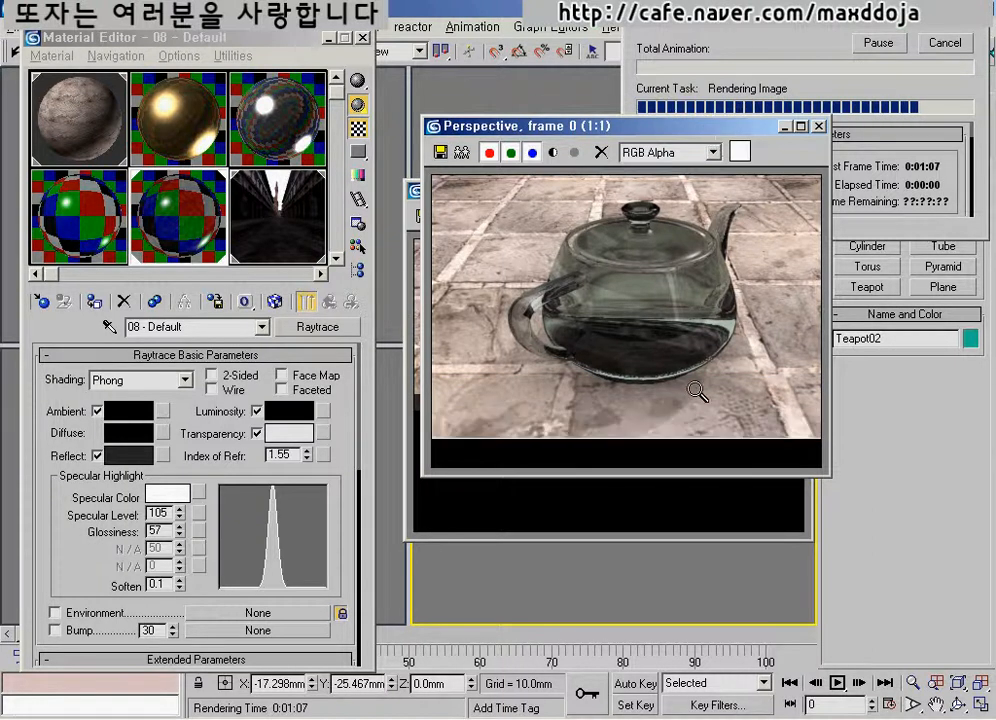